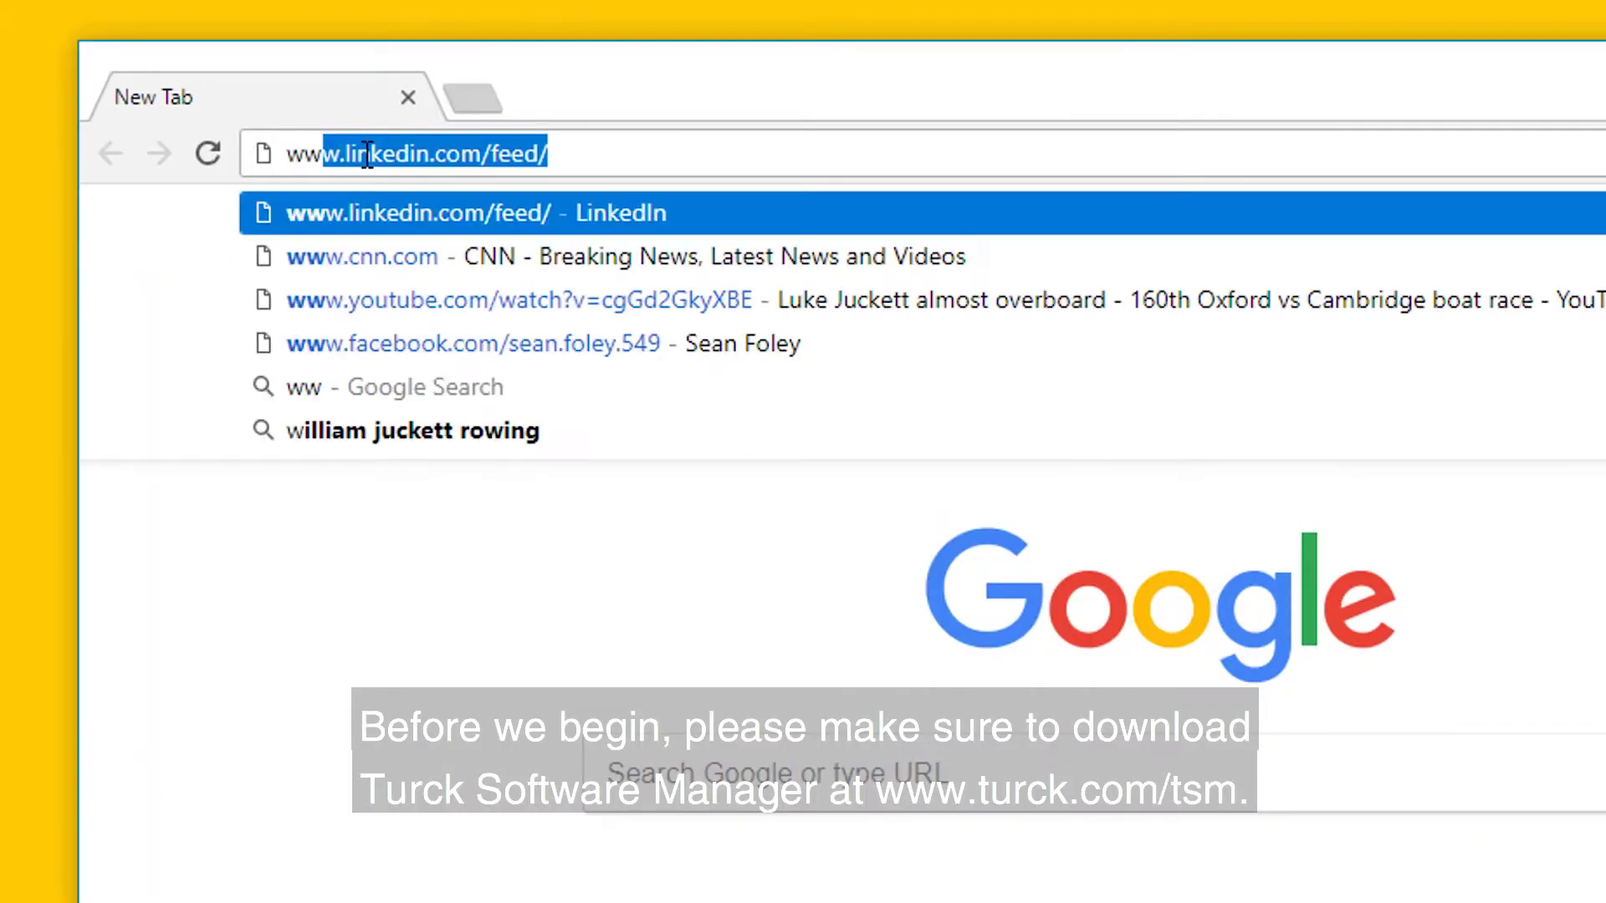
text(.)
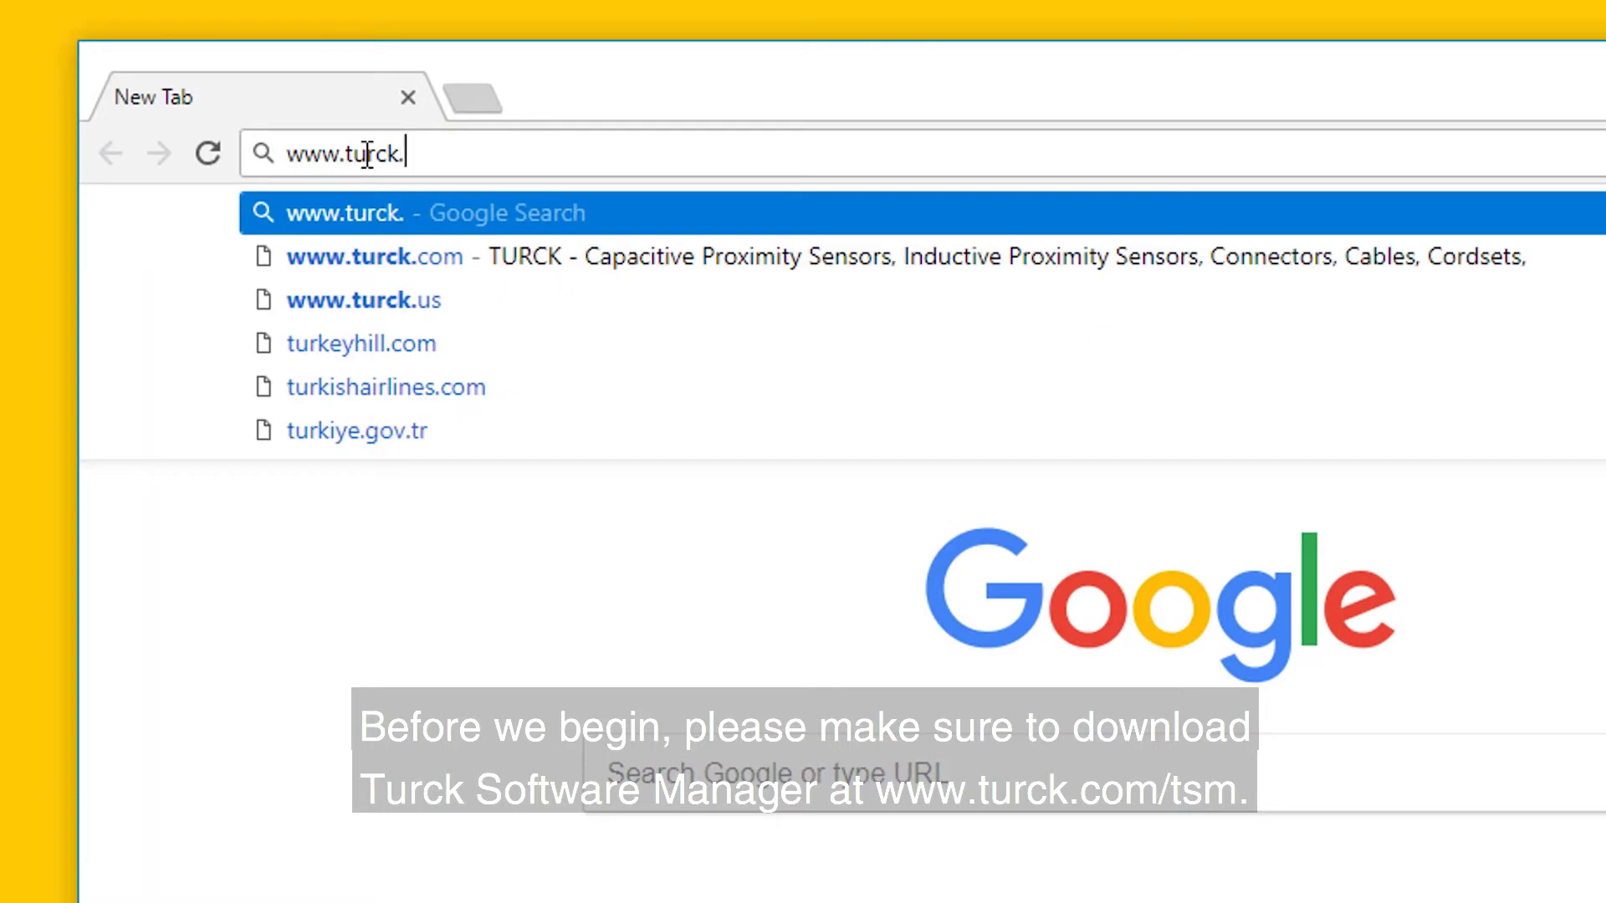
text(com/tsm)
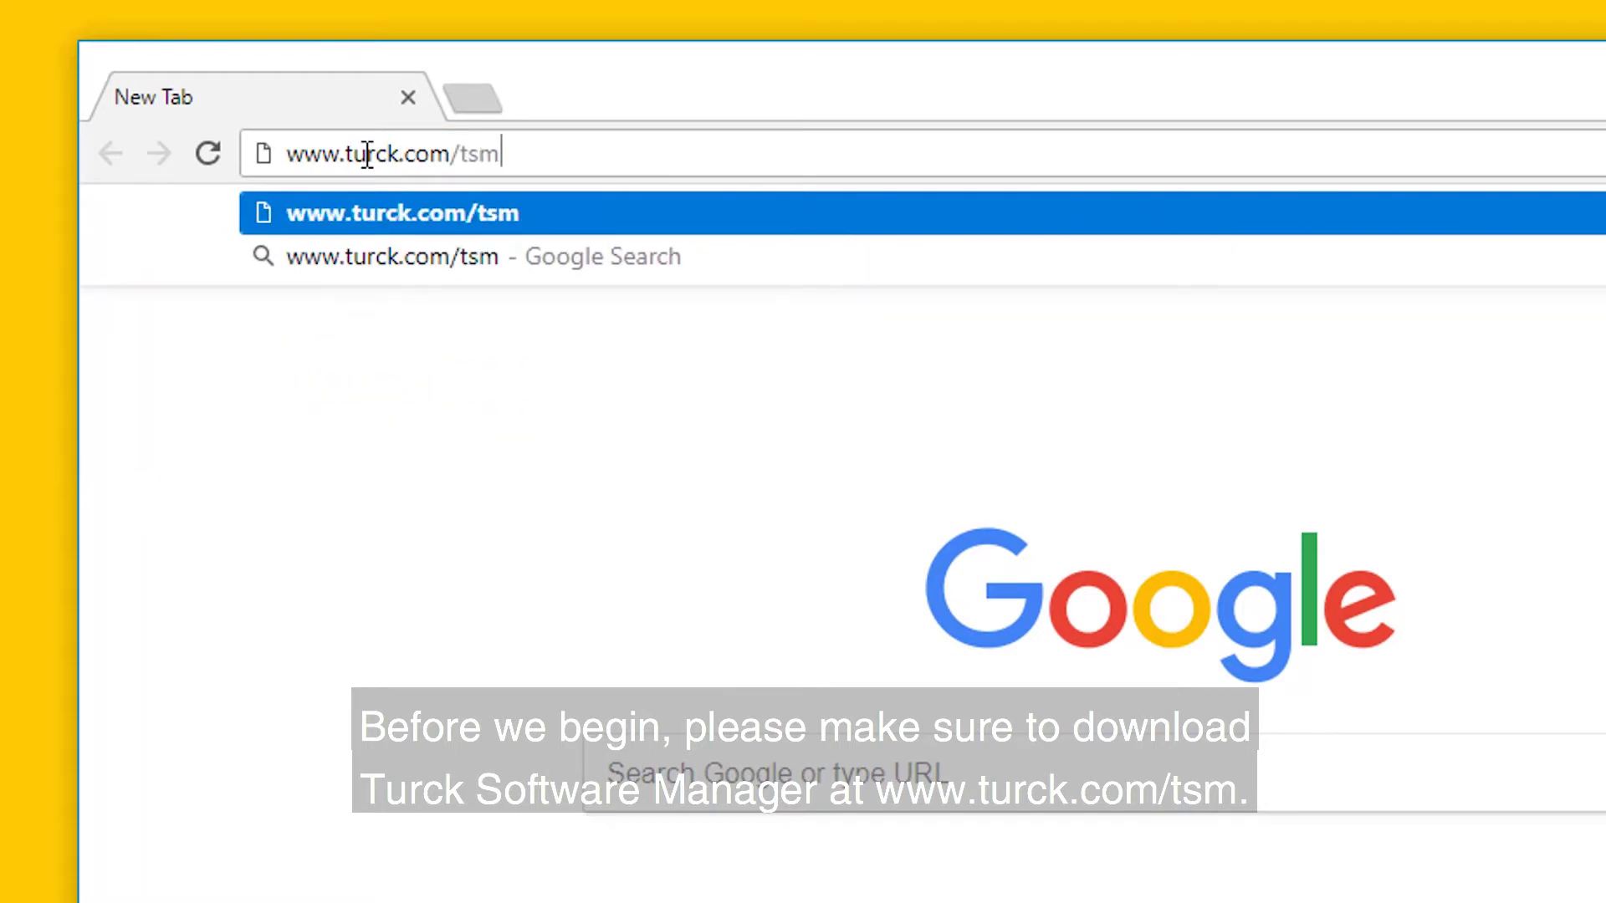
key(Return)
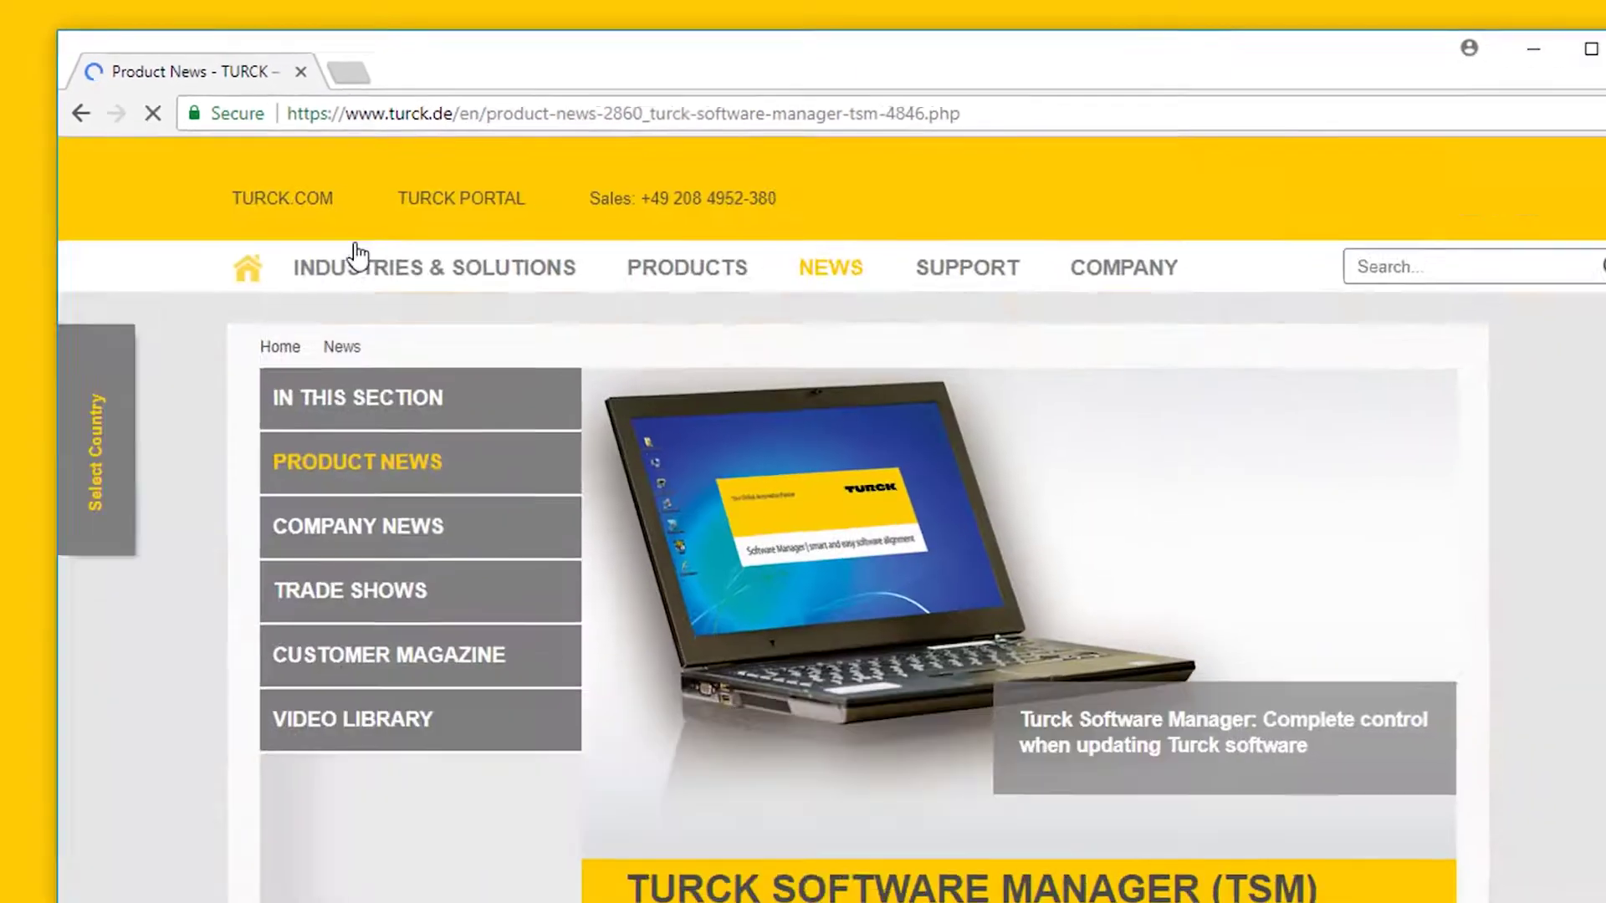
scroll(669, 385, down, 10)
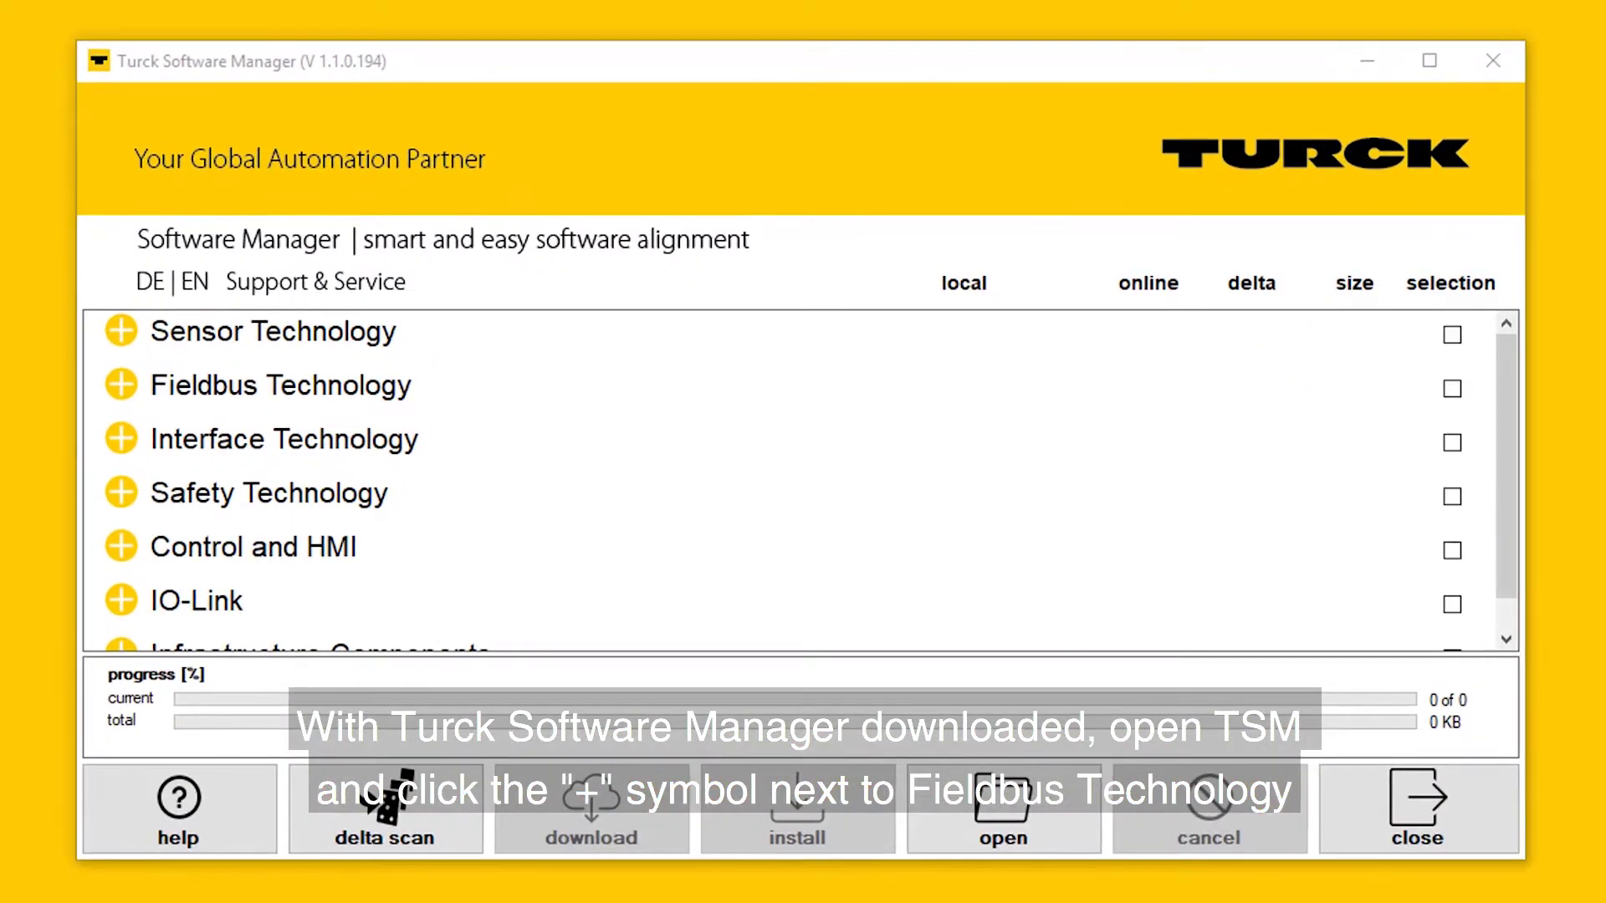
Step: In Turck Software Manager, download FDT Frame Application PACTware and DTM for fieldbus I/O systems from the Fieldbus Technology group
click(120, 390)
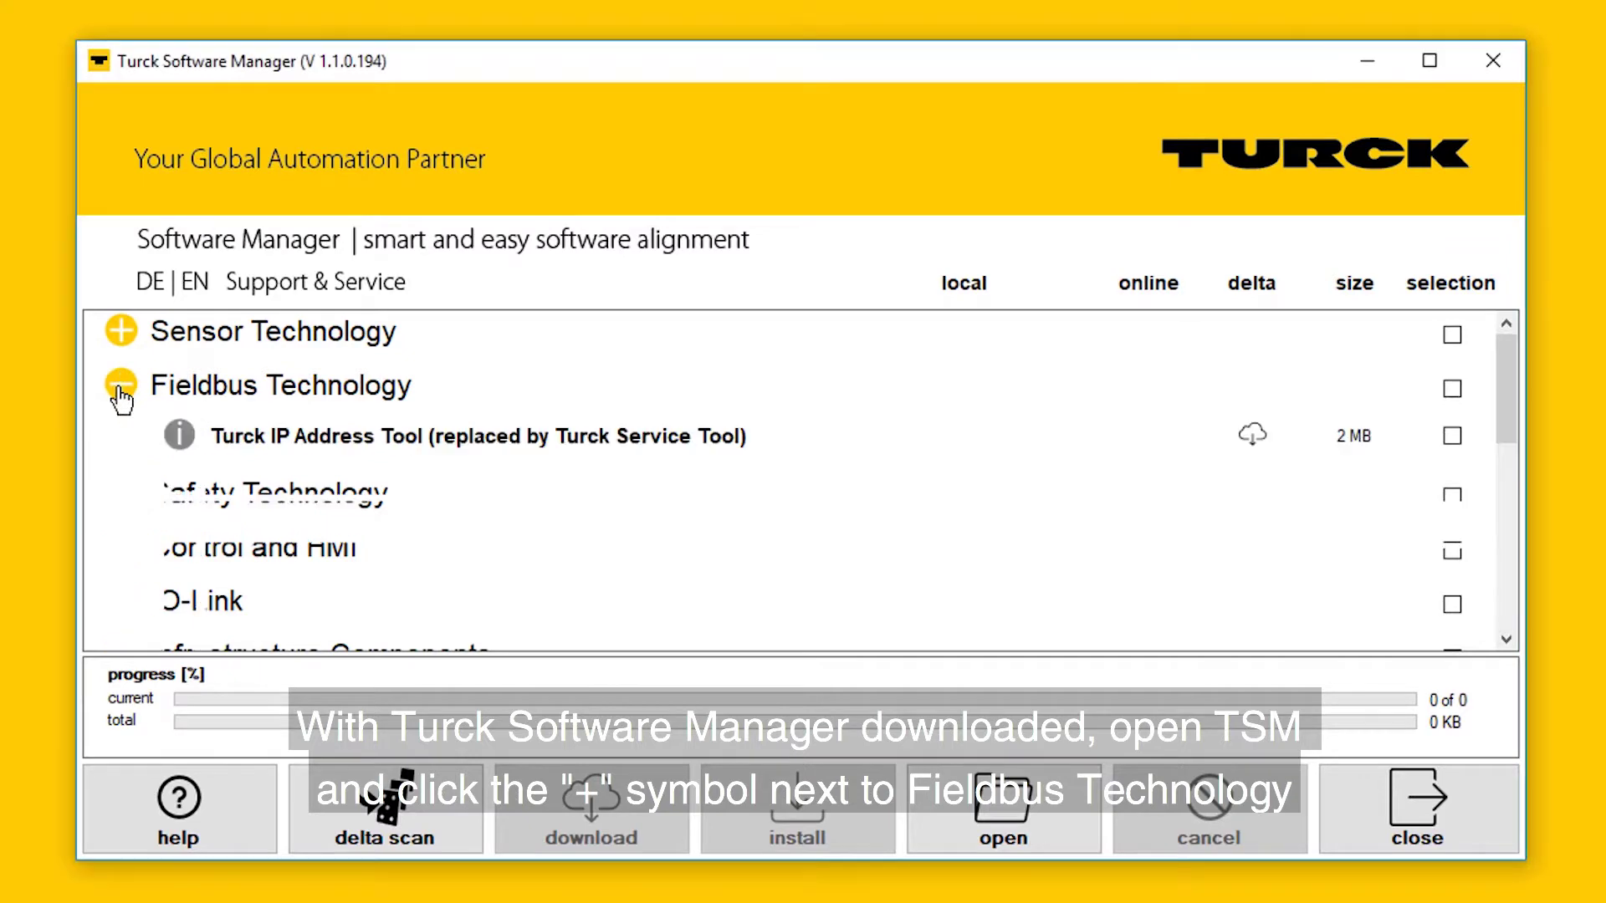
scroll(352, 468, down, 5)
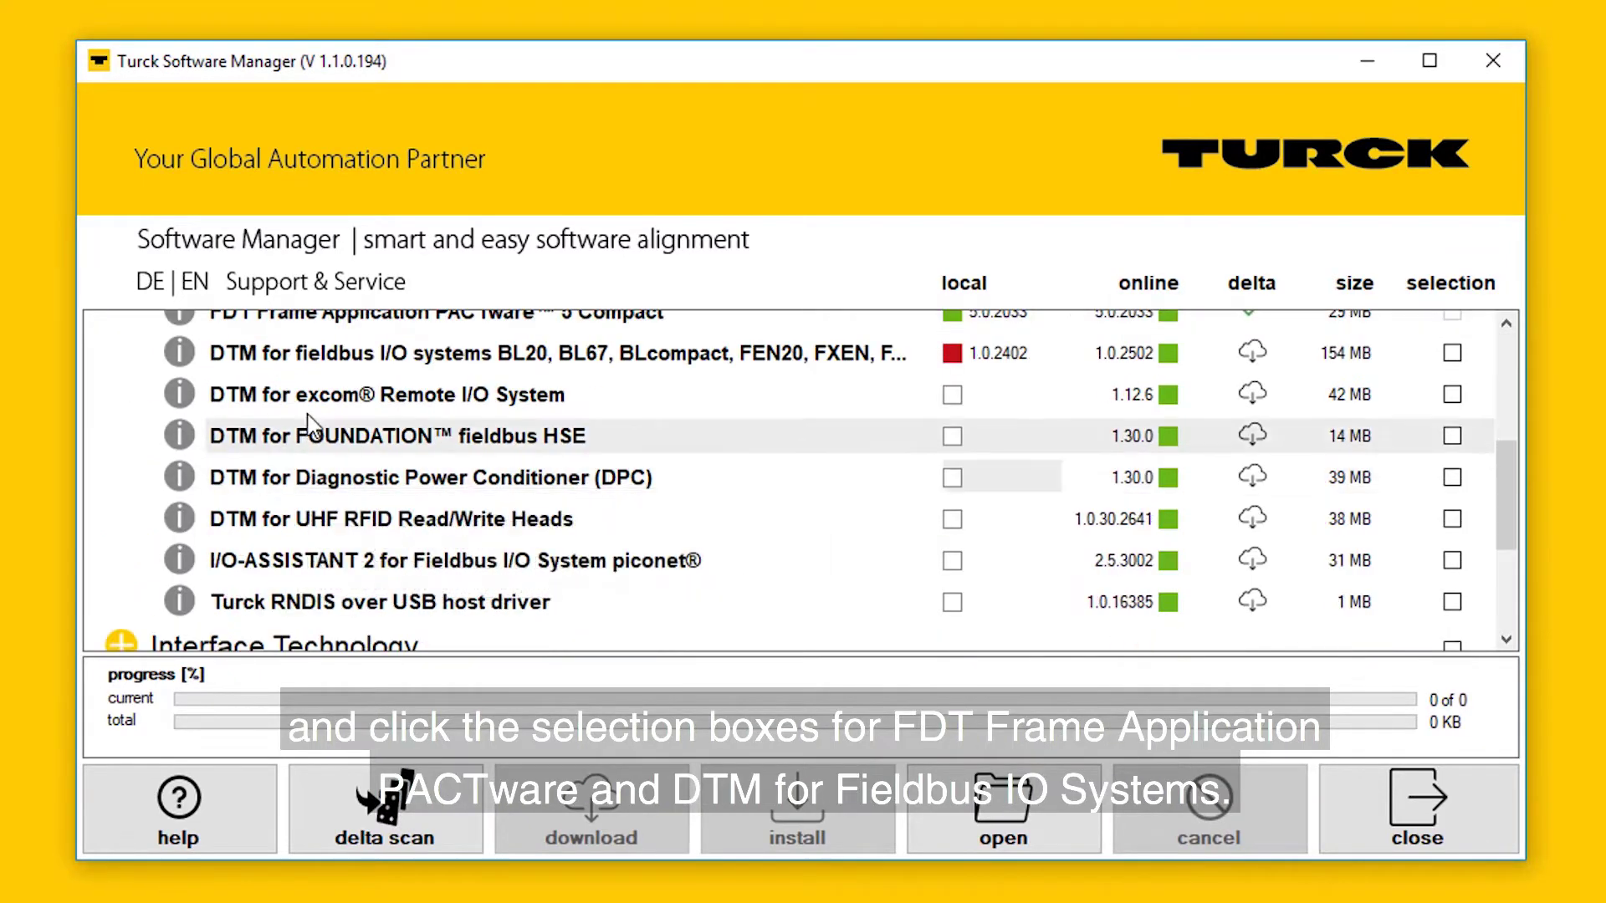
scroll(311, 427, up, 2)
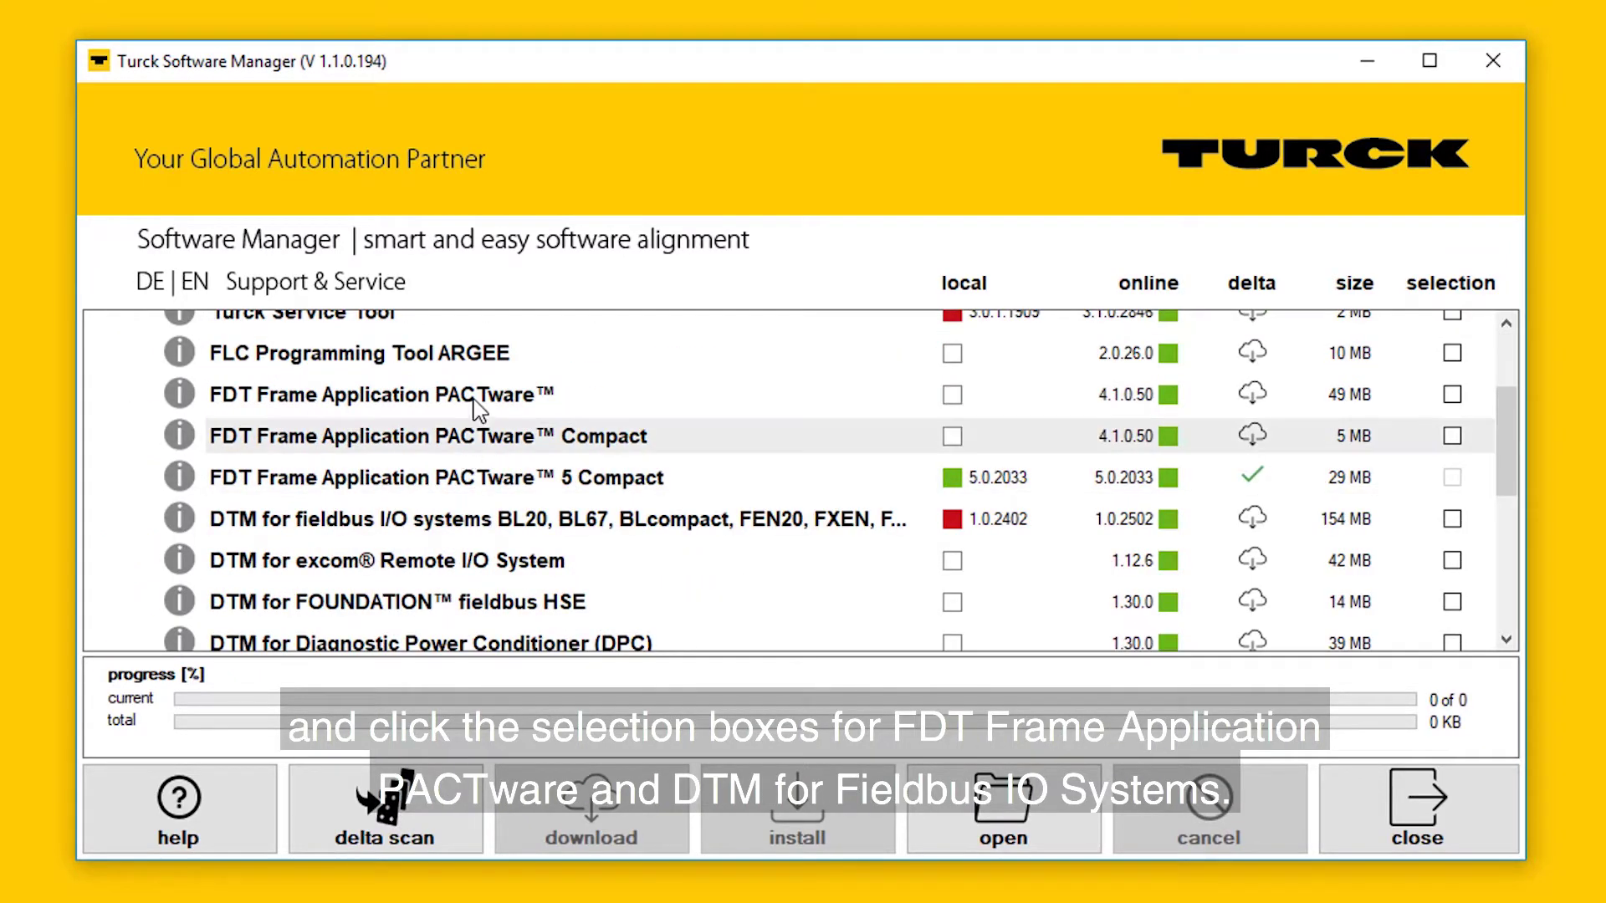
click(1453, 395)
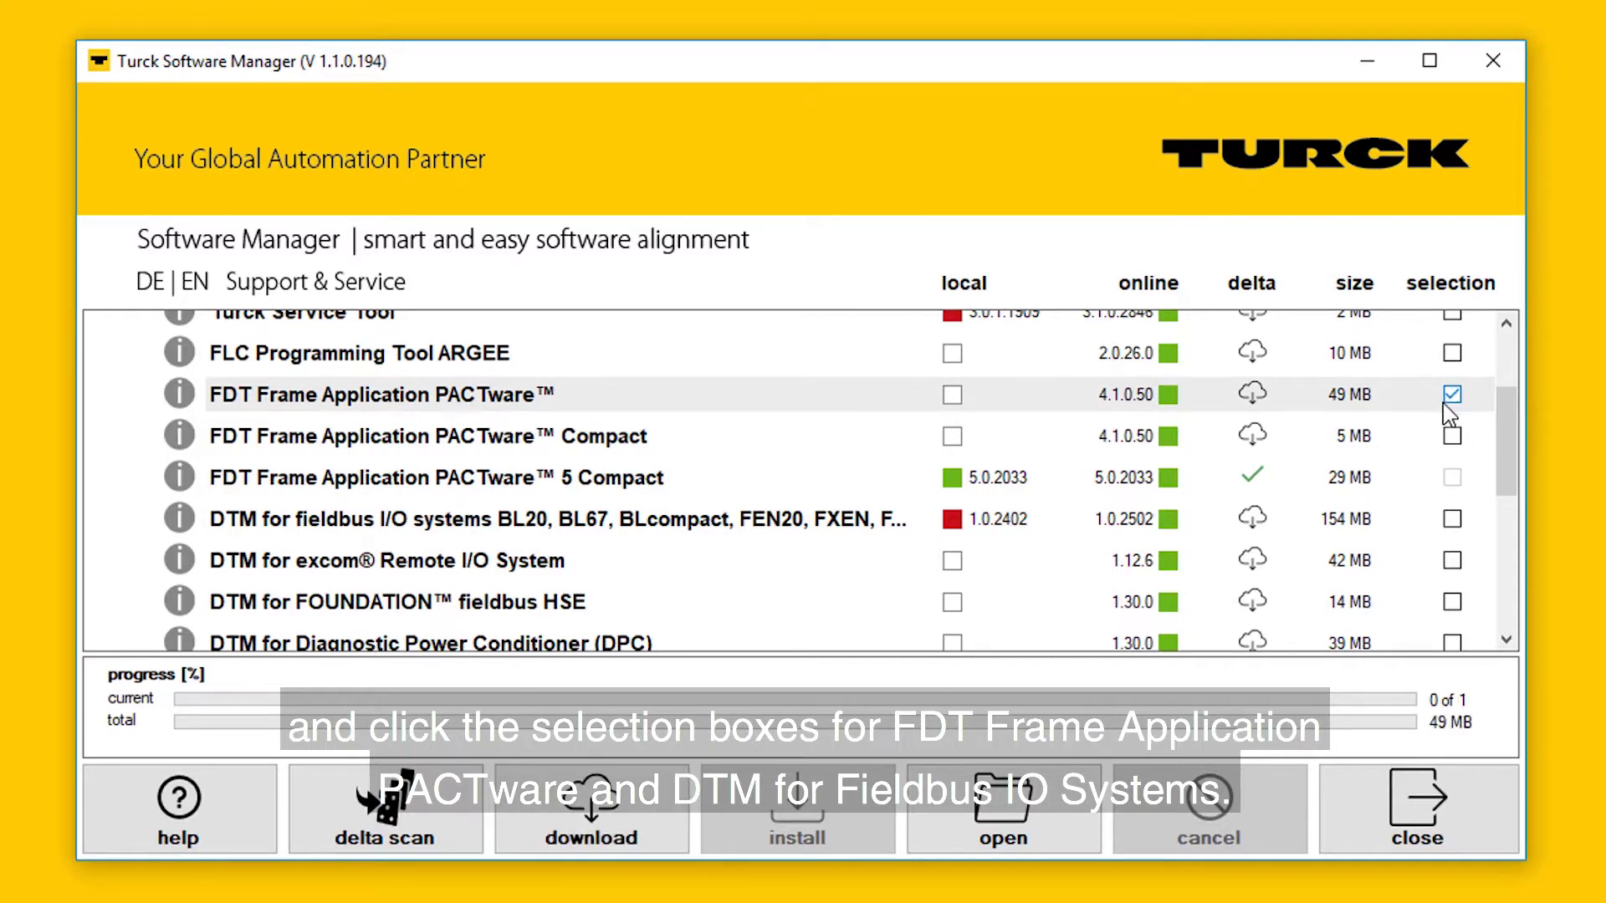
click(1453, 521)
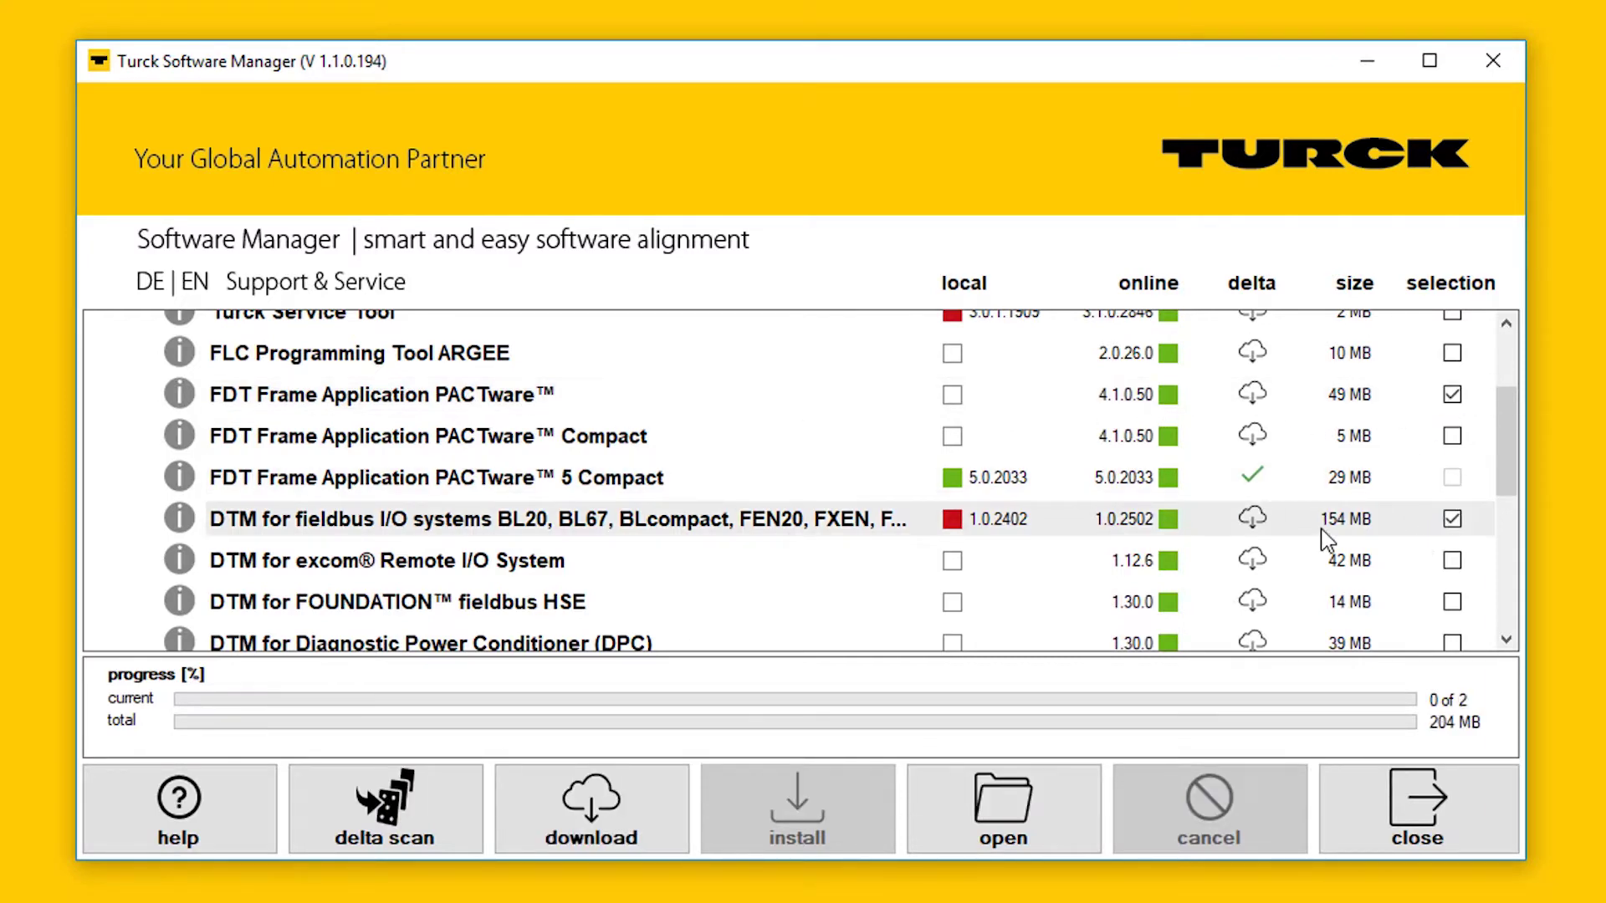
click(617, 818)
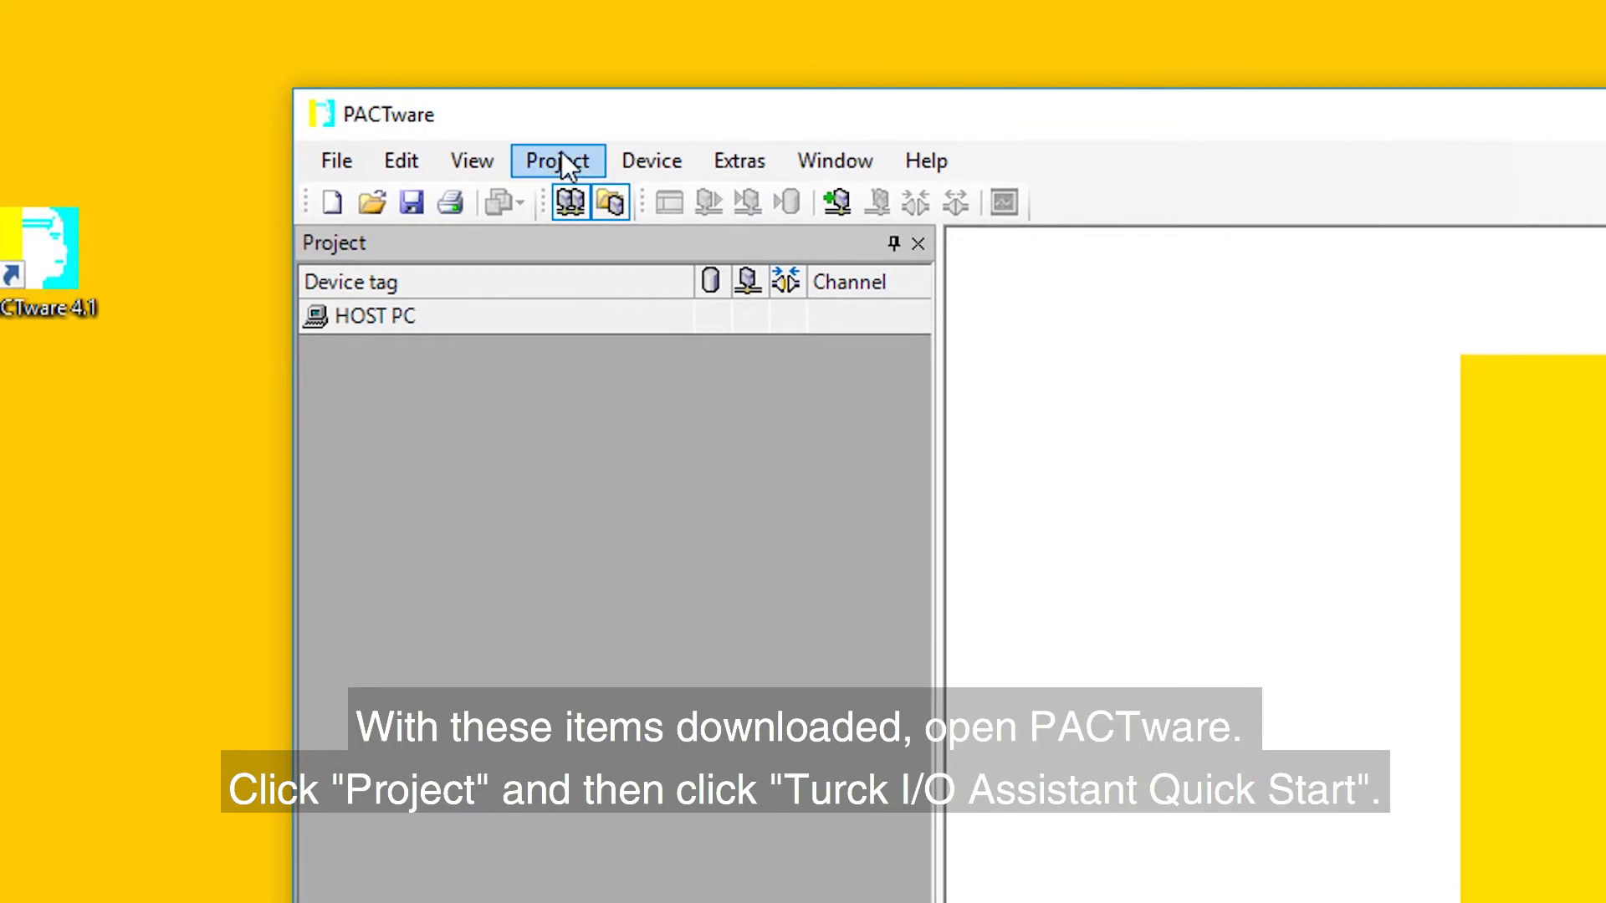
Step: In PACTware, start the Turck I/O-ASSISTANT Quick Start and continue with manual system configuration
click(558, 161)
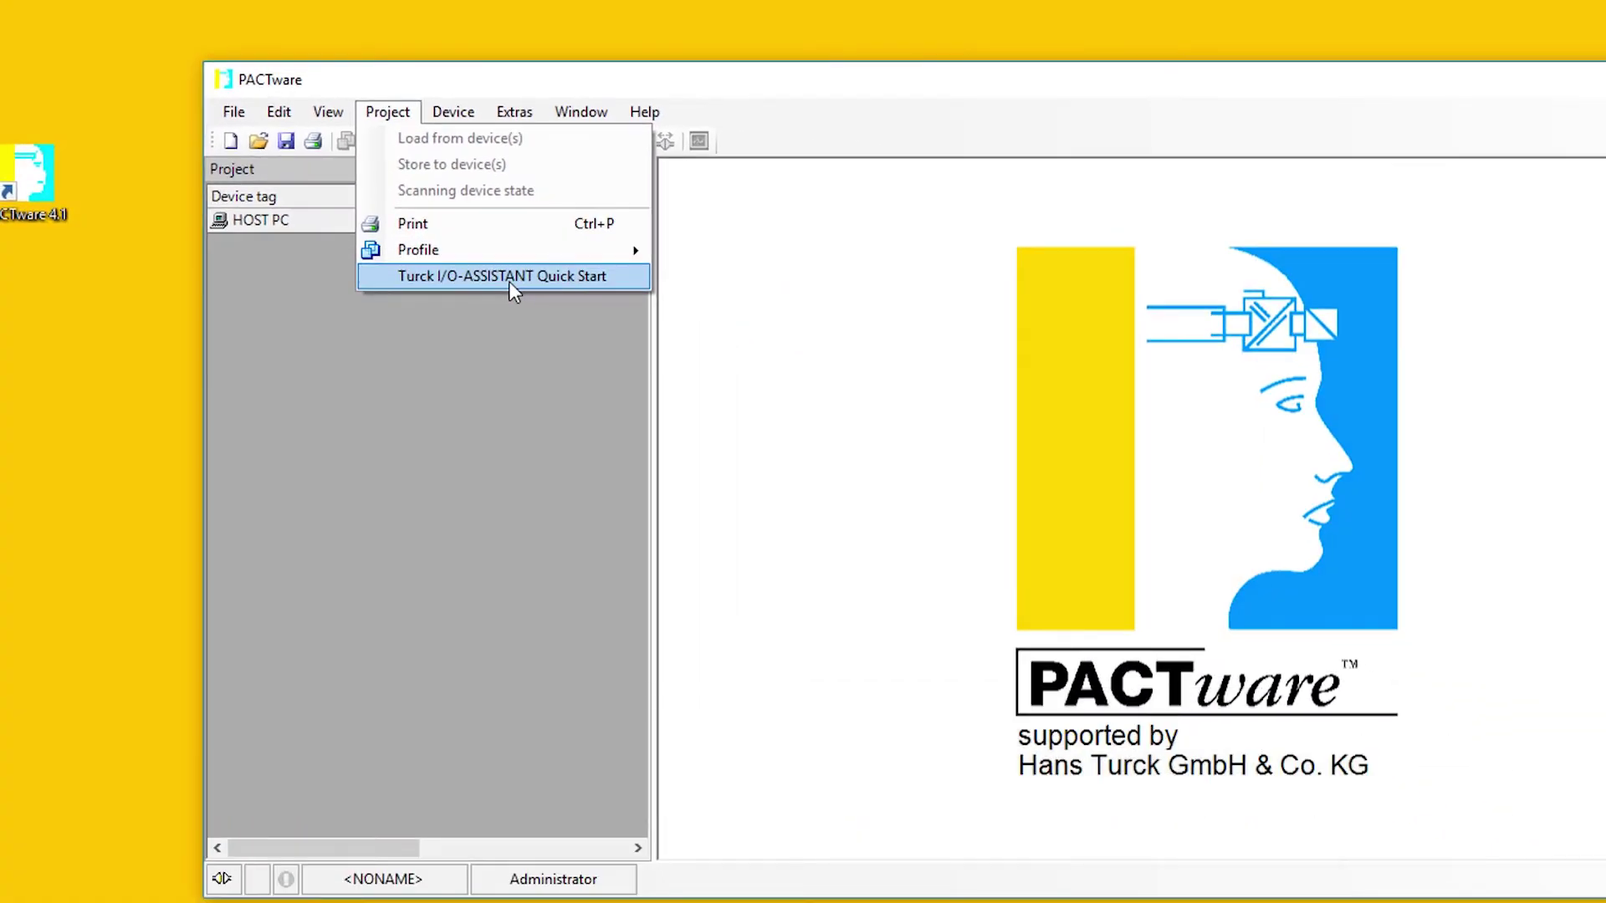
click(511, 283)
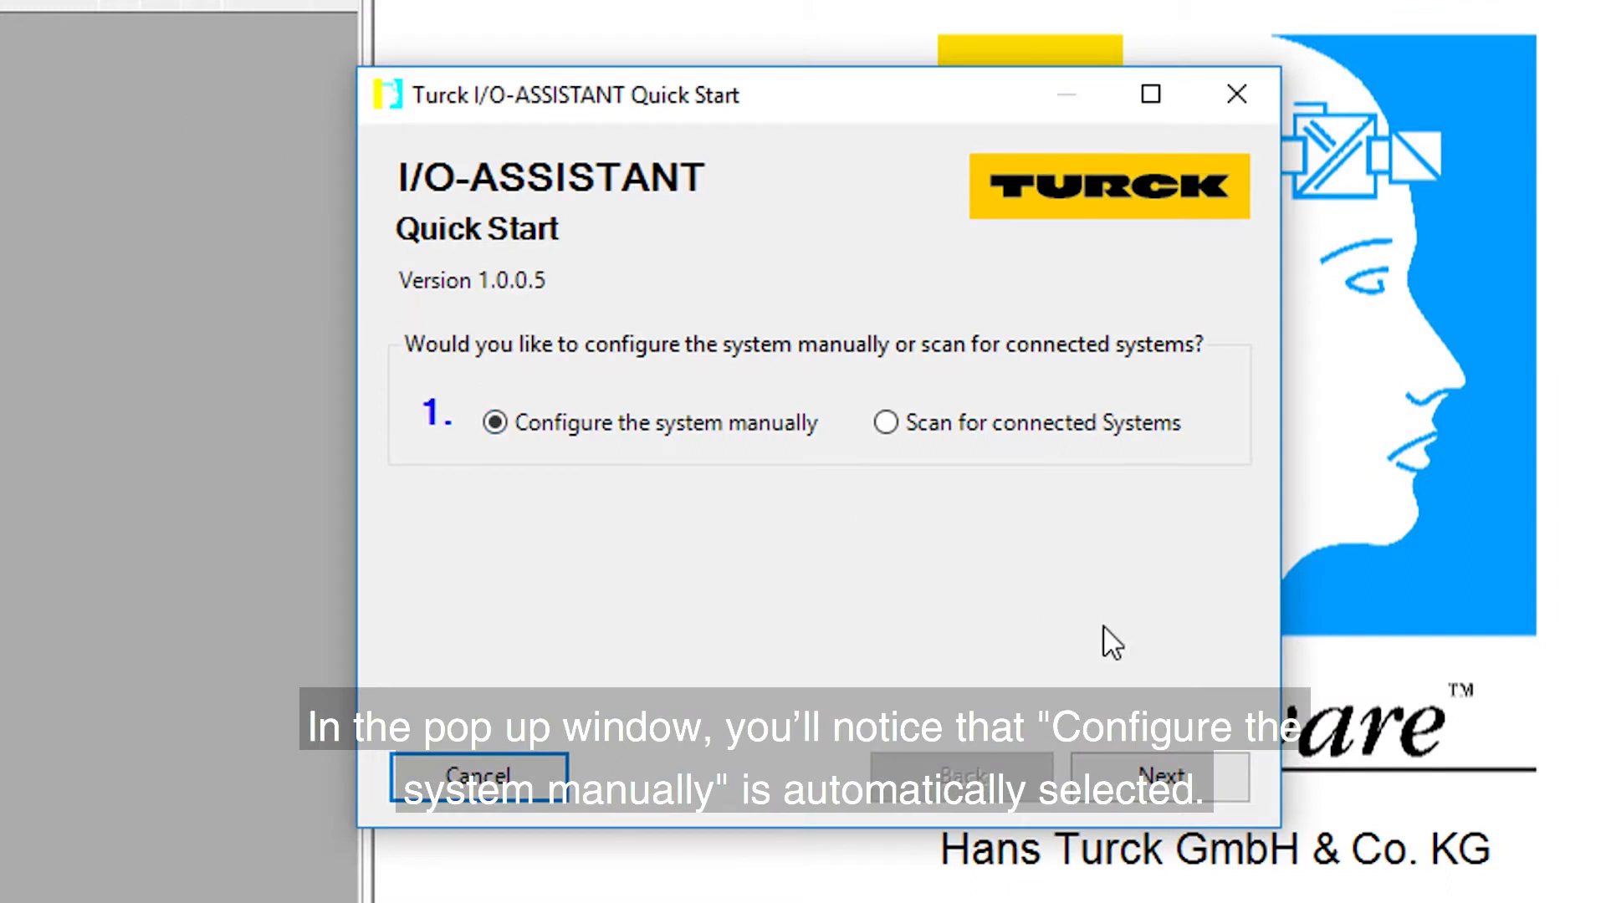
click(1161, 778)
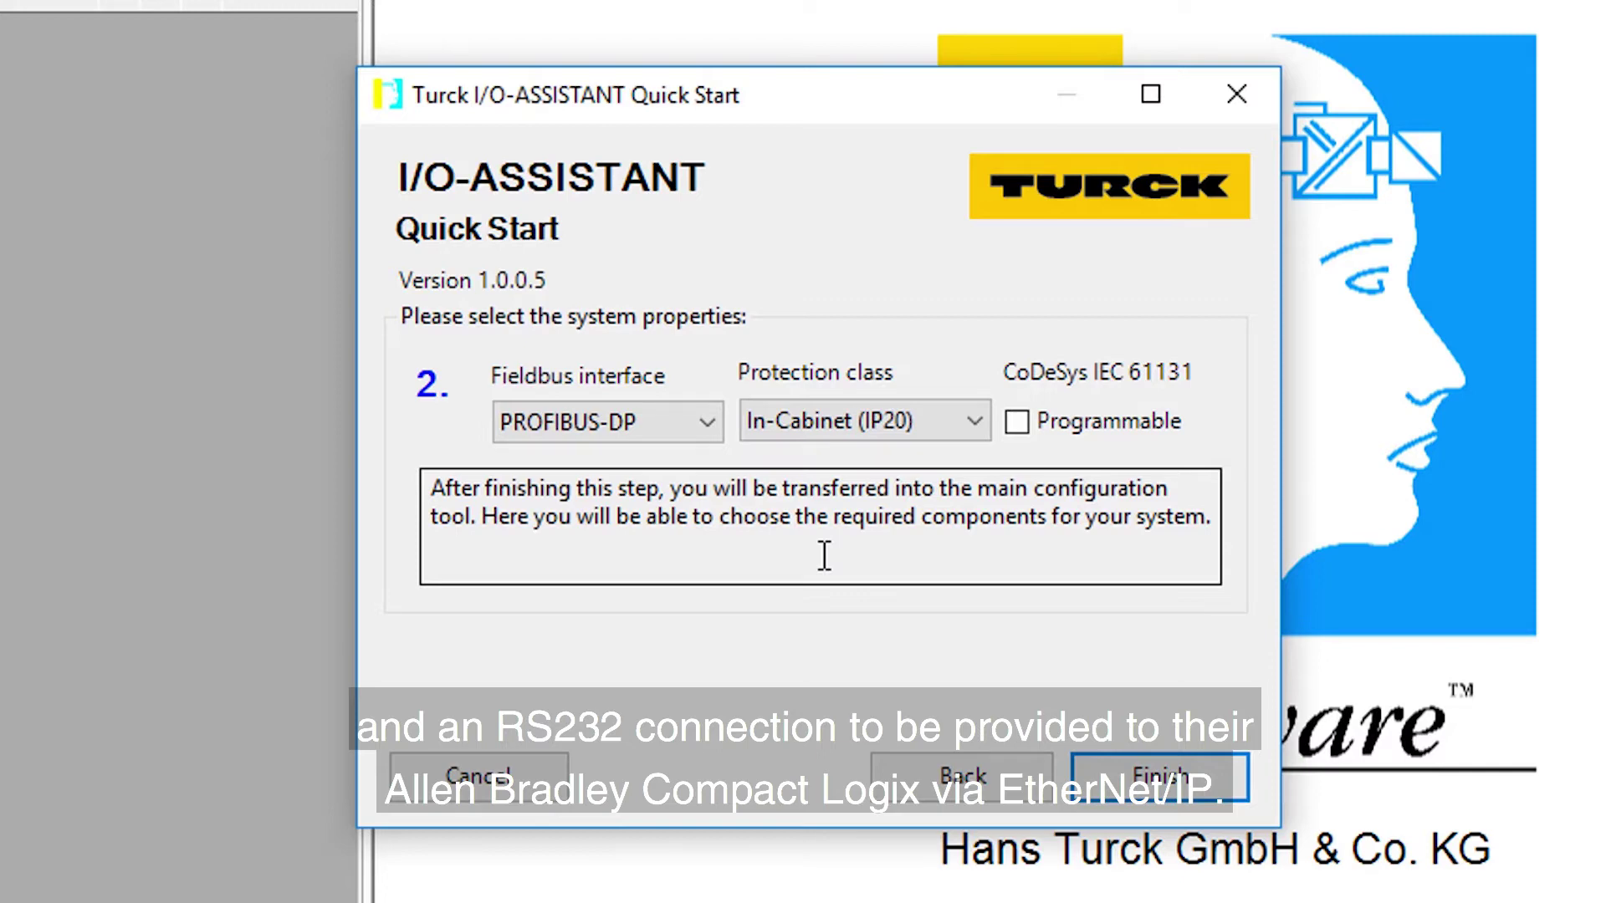
Step: Set the fieldbus interface to EtherNet/IP and the protection class to On-Machine (IP67), and finish the Quick Start
click(706, 422)
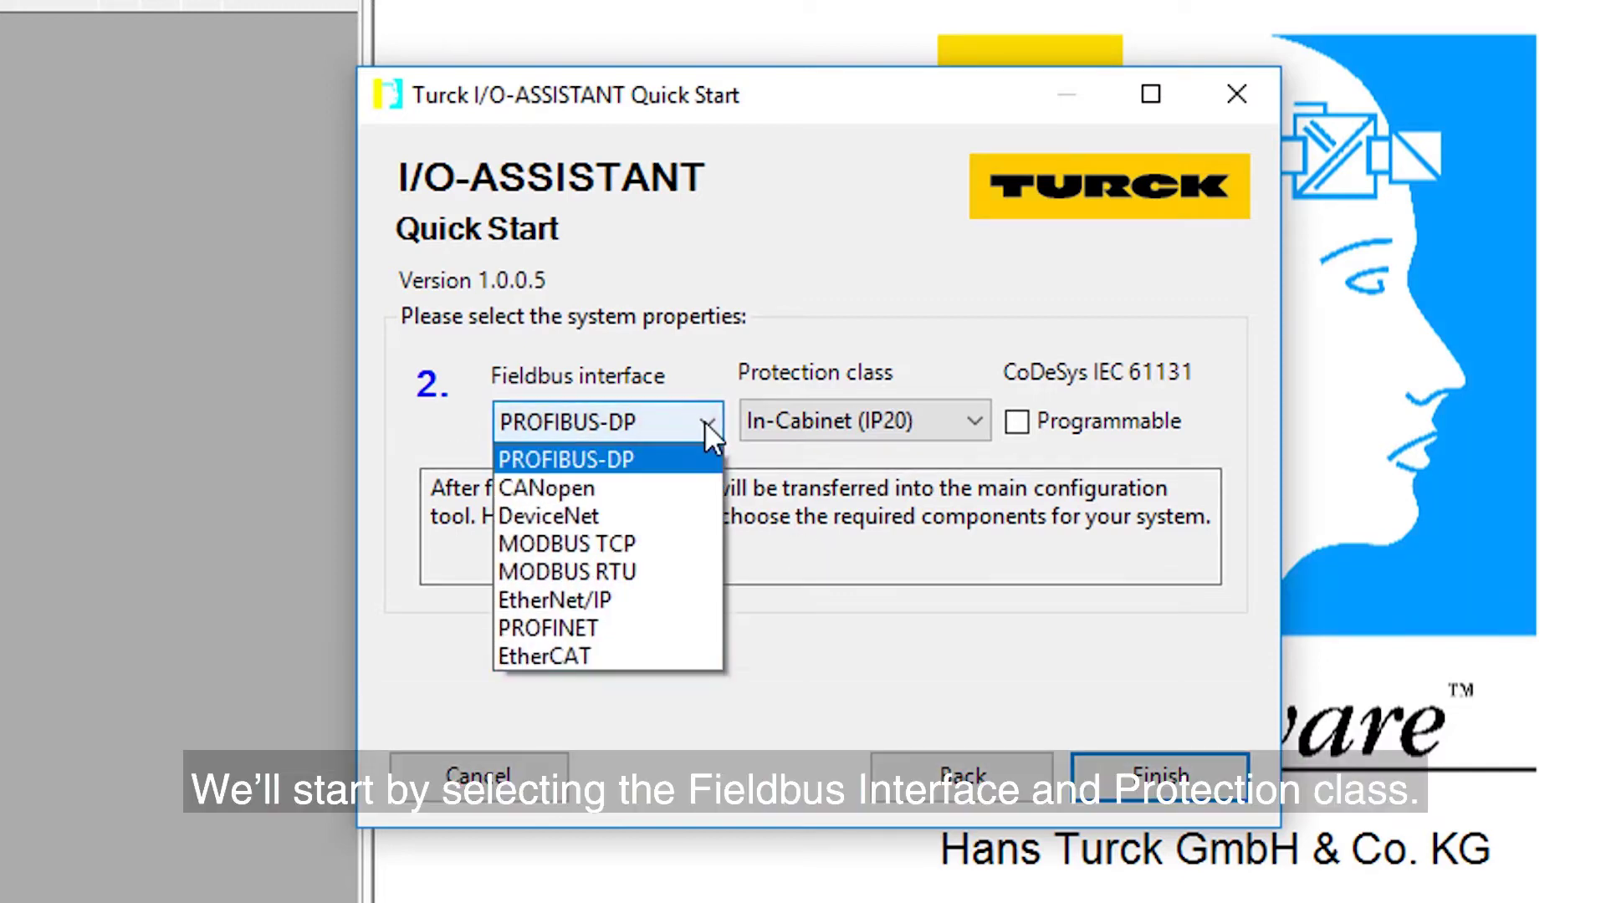
click(614, 599)
click(936, 423)
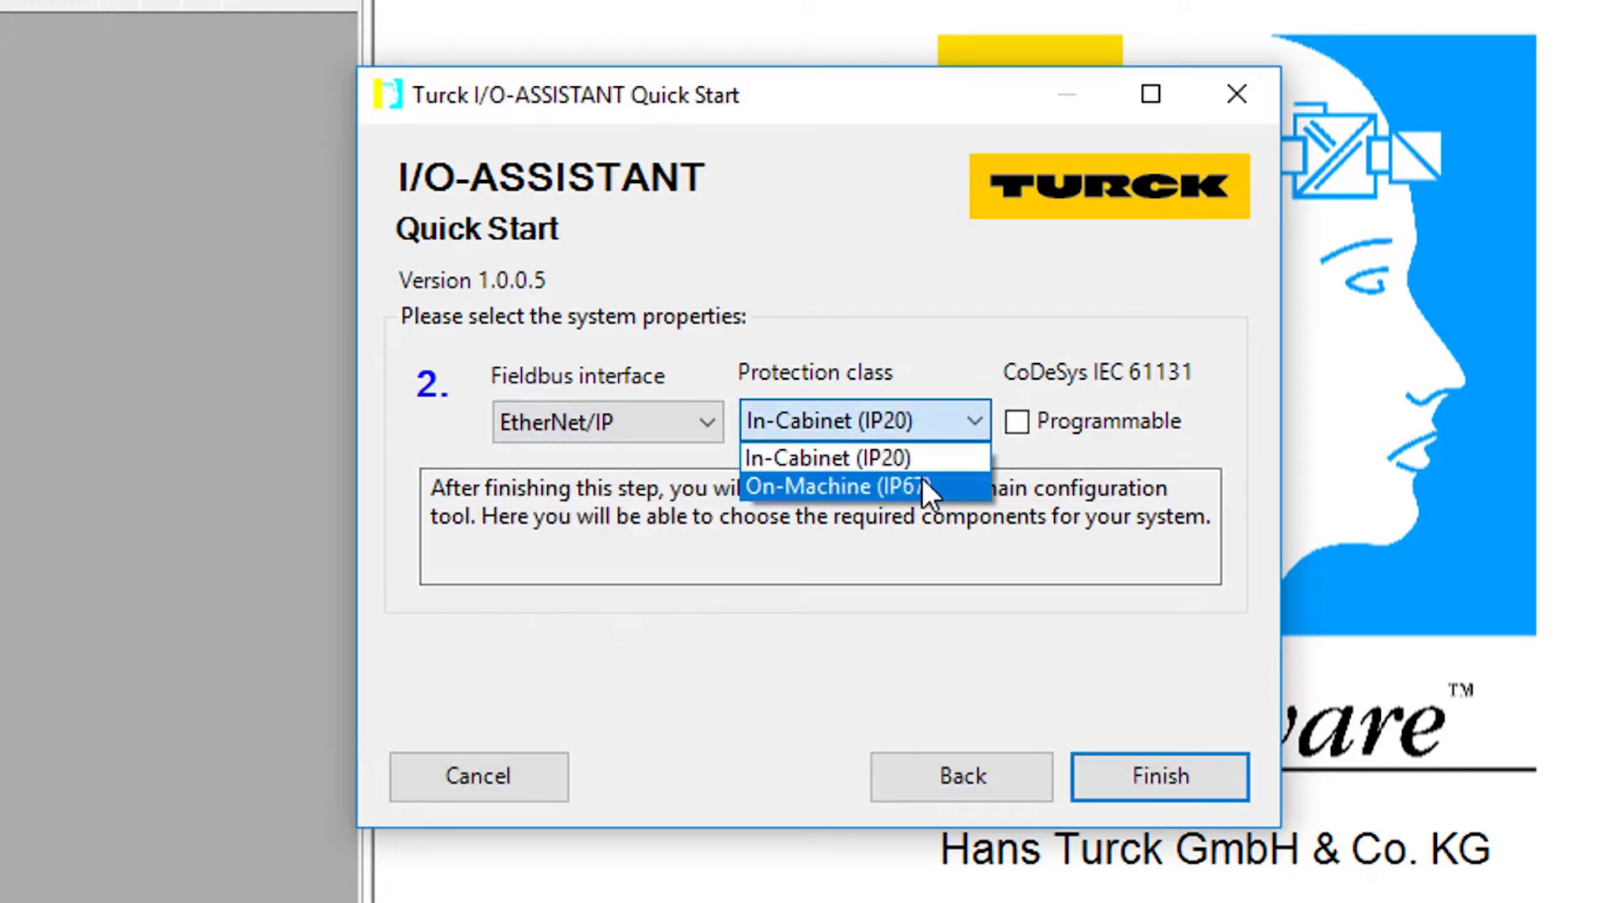
click(922, 484)
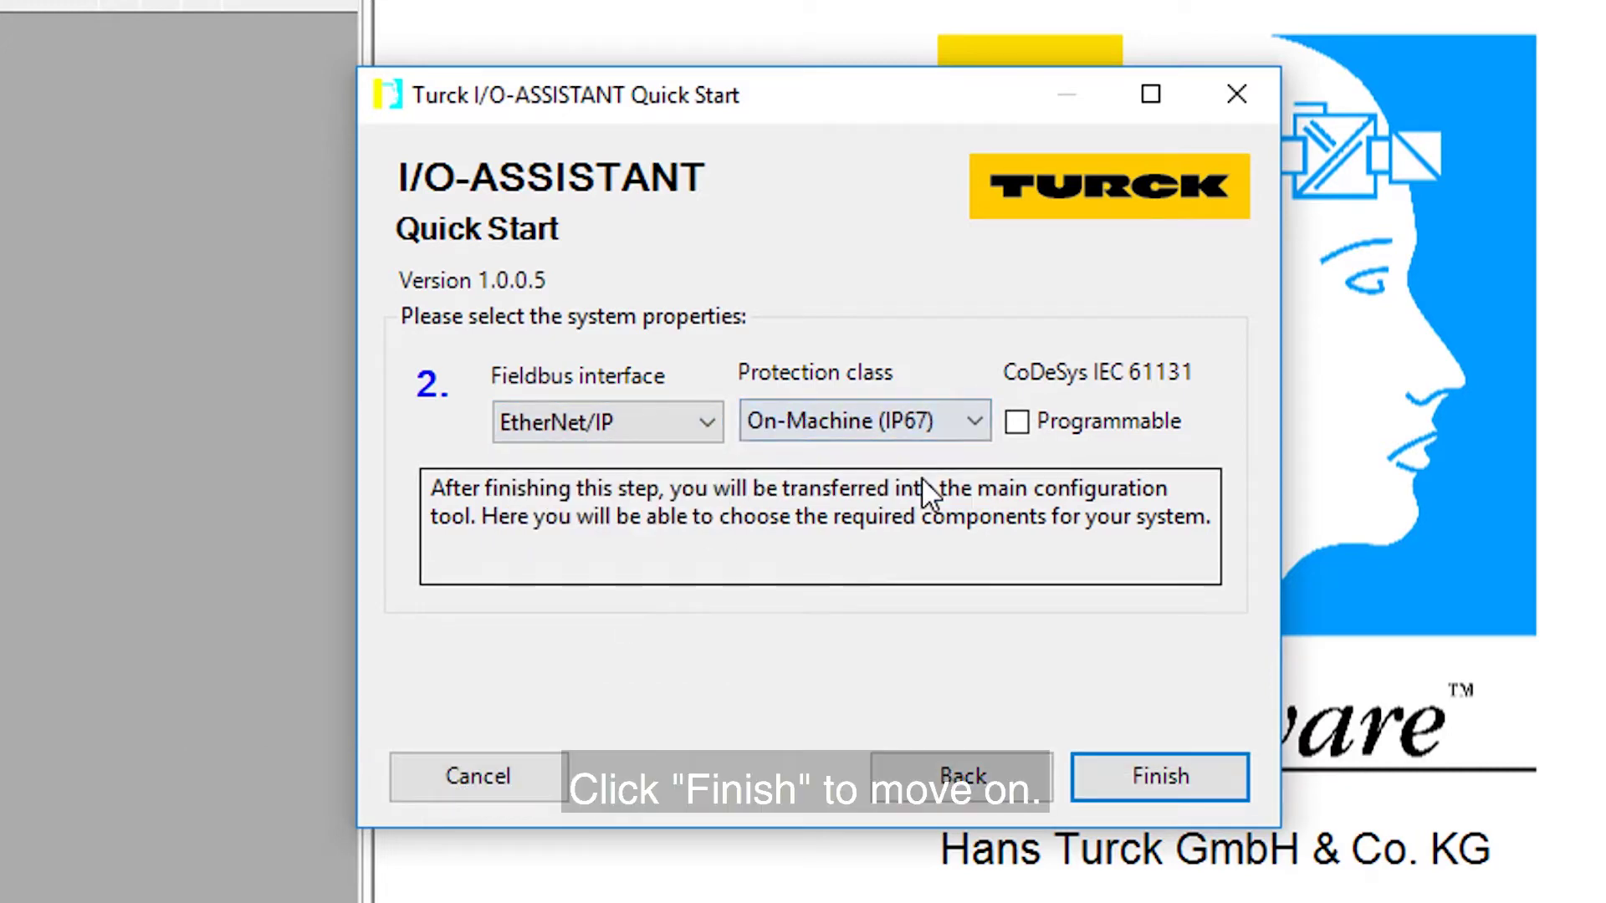
click(1155, 782)
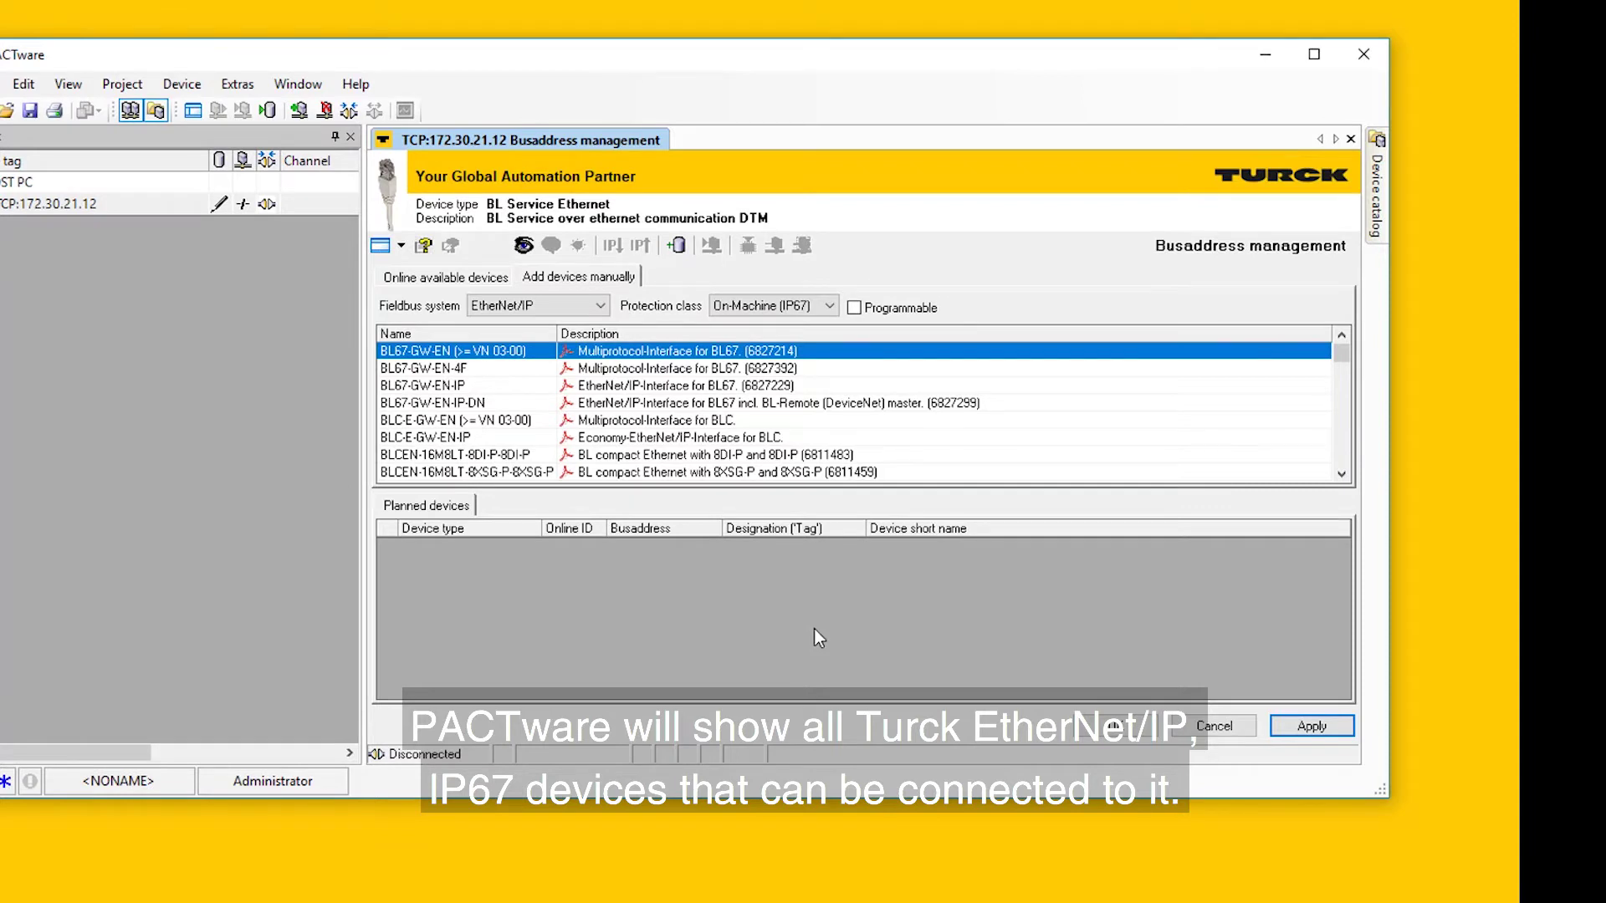
Step: Add the BL67-GW-EN (>= VN 03-00) multiprotocol gateway to the project with its default device data
scroll(574, 410, down, 4)
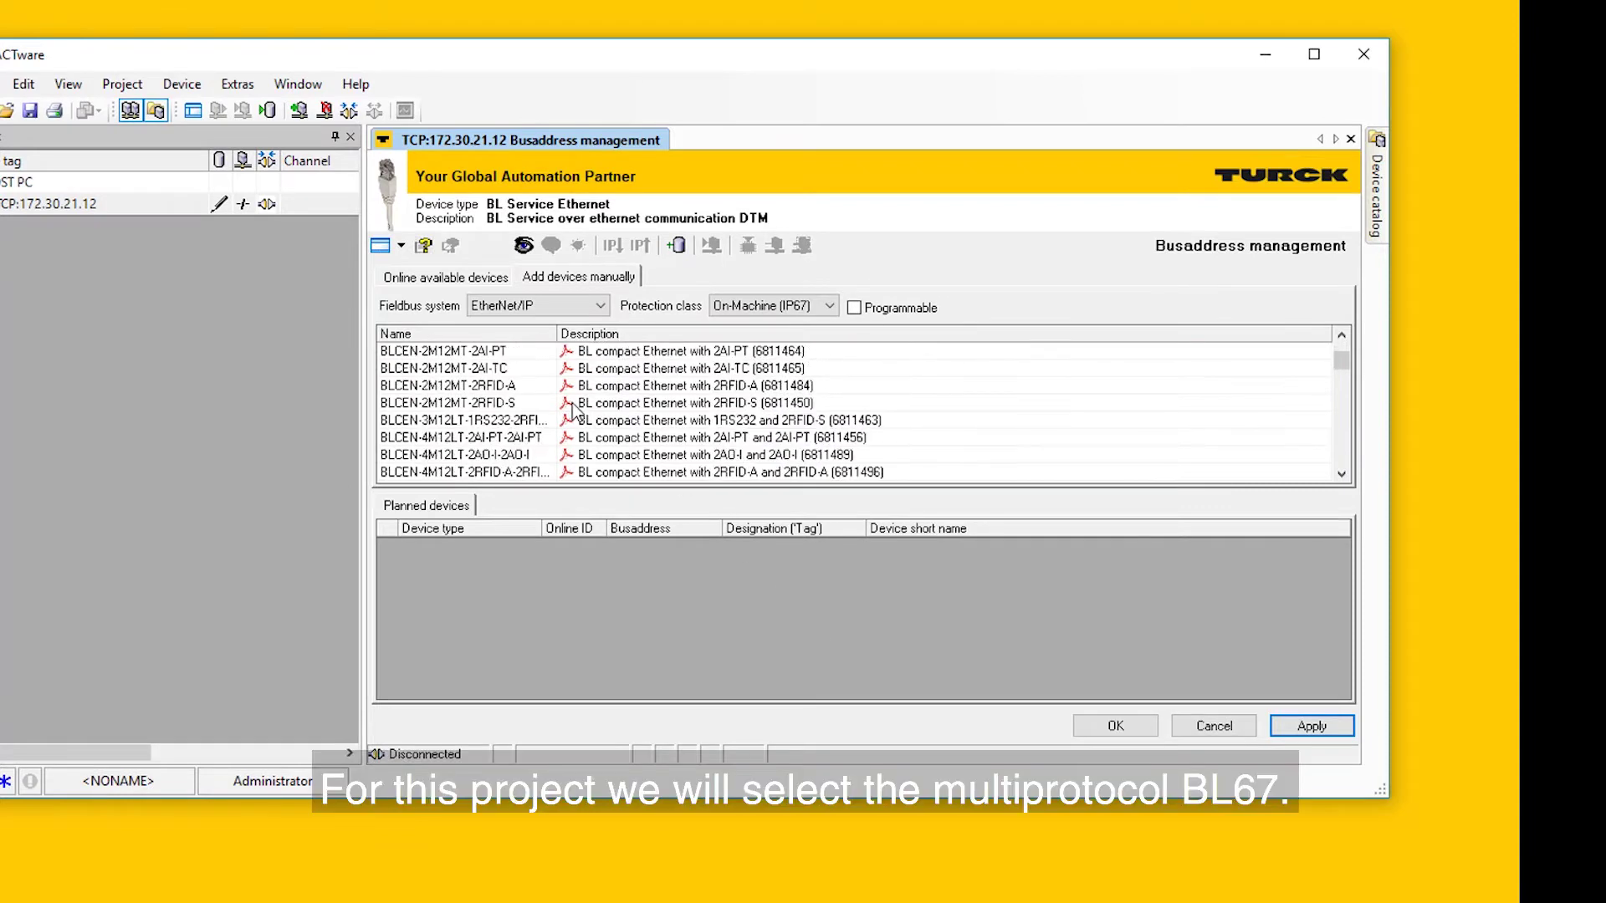
scroll(574, 409, down, 6)
scroll(574, 435, up, 10)
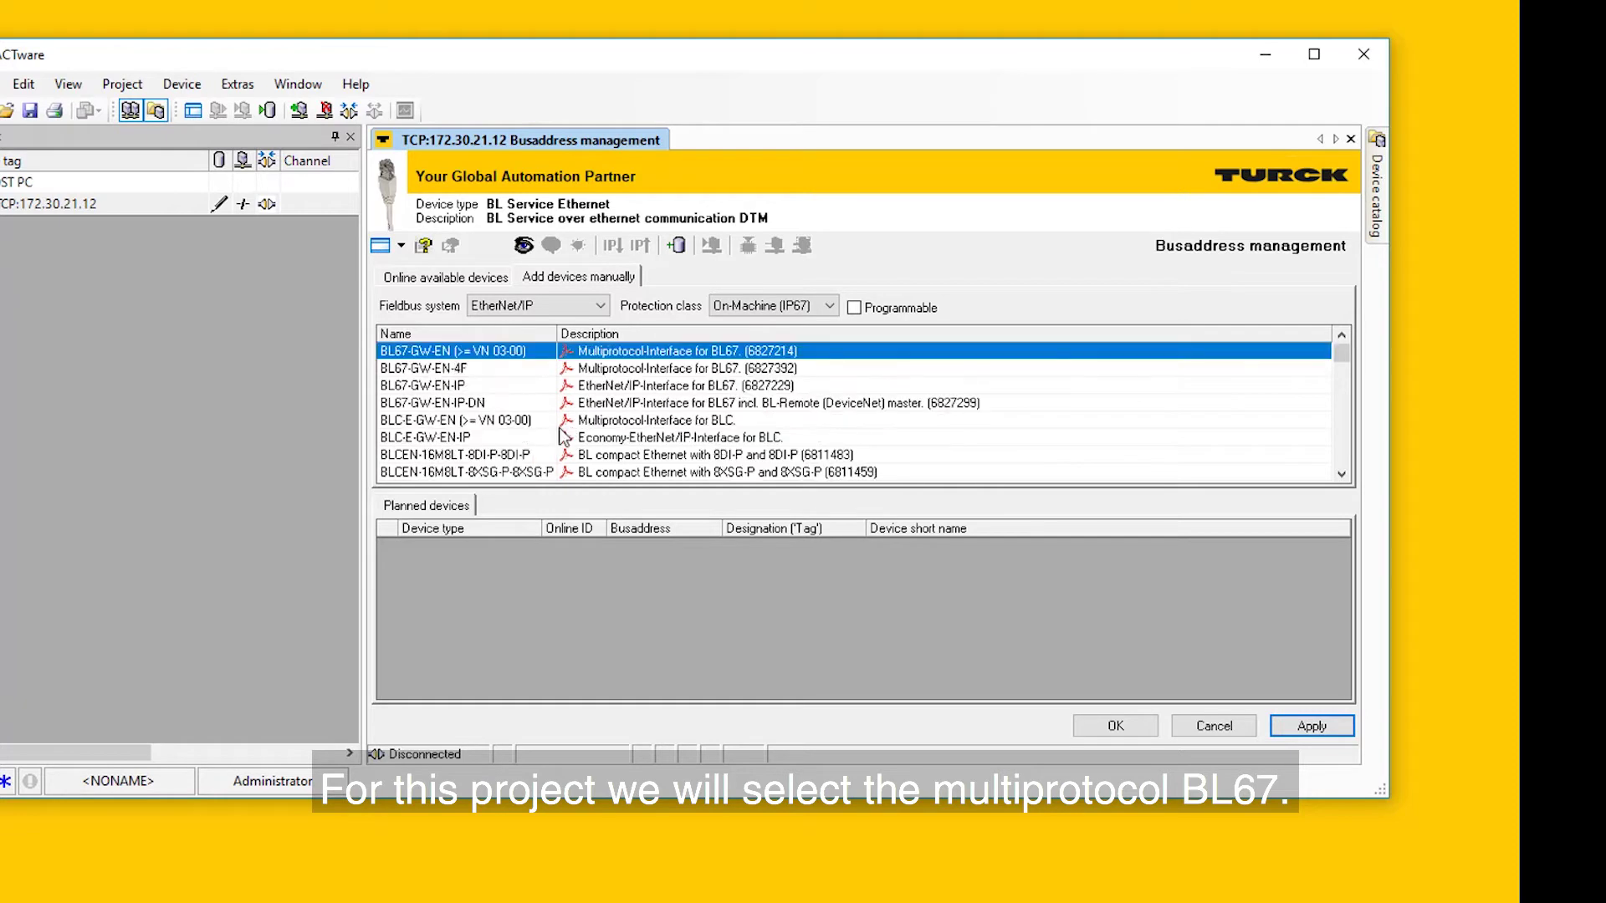
click(462, 360)
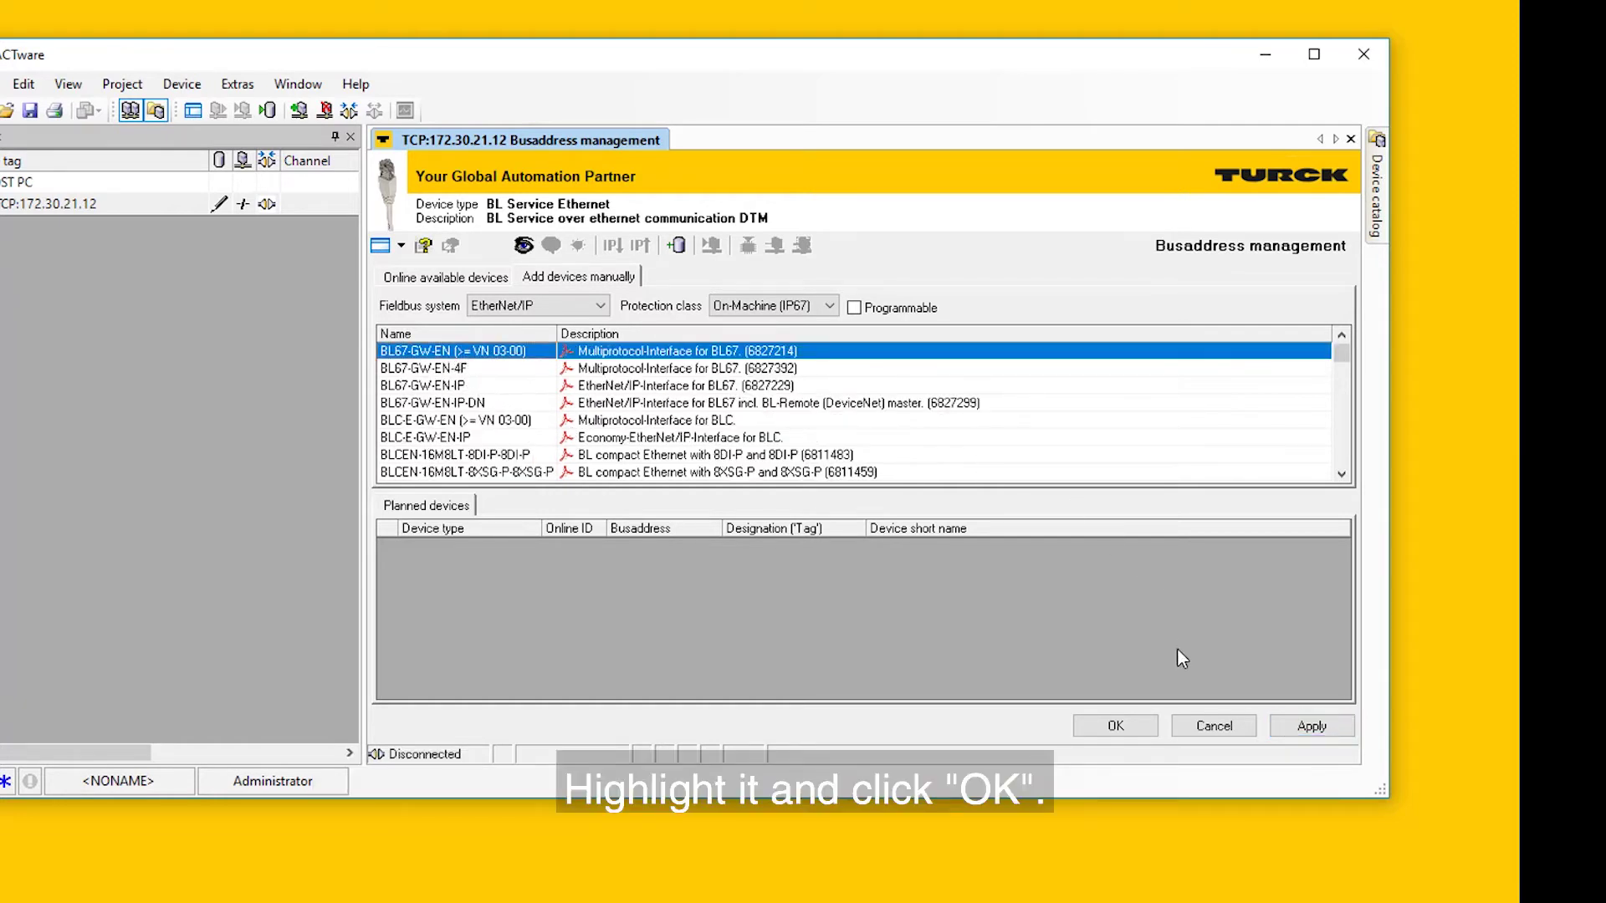
click(1115, 726)
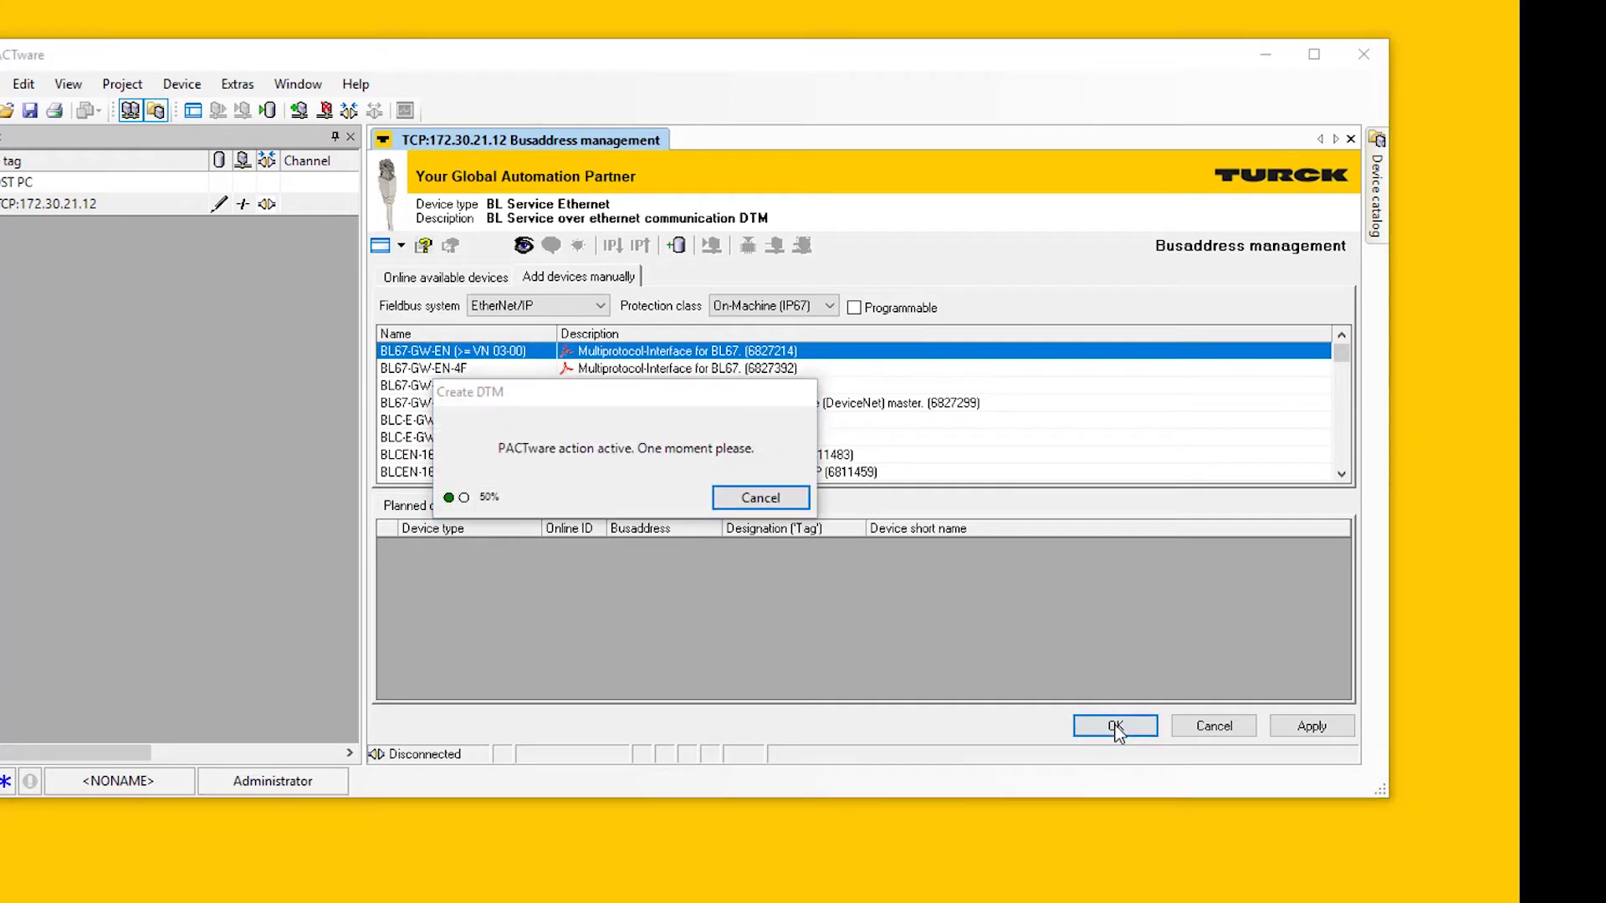
drag(865, 662, 773, 415)
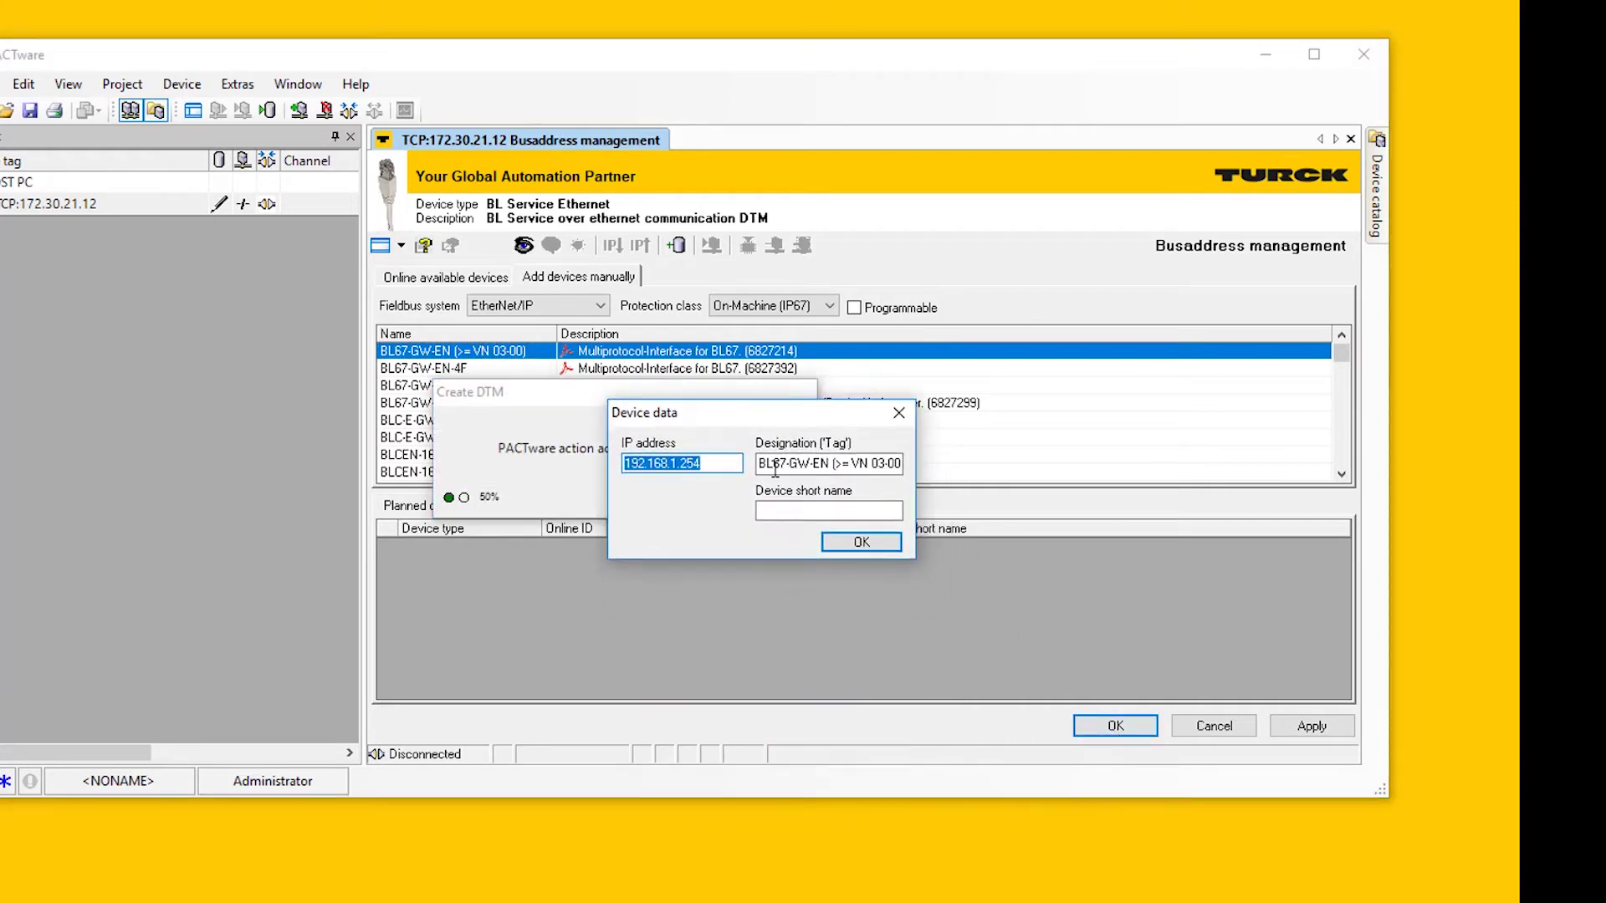
click(845, 551)
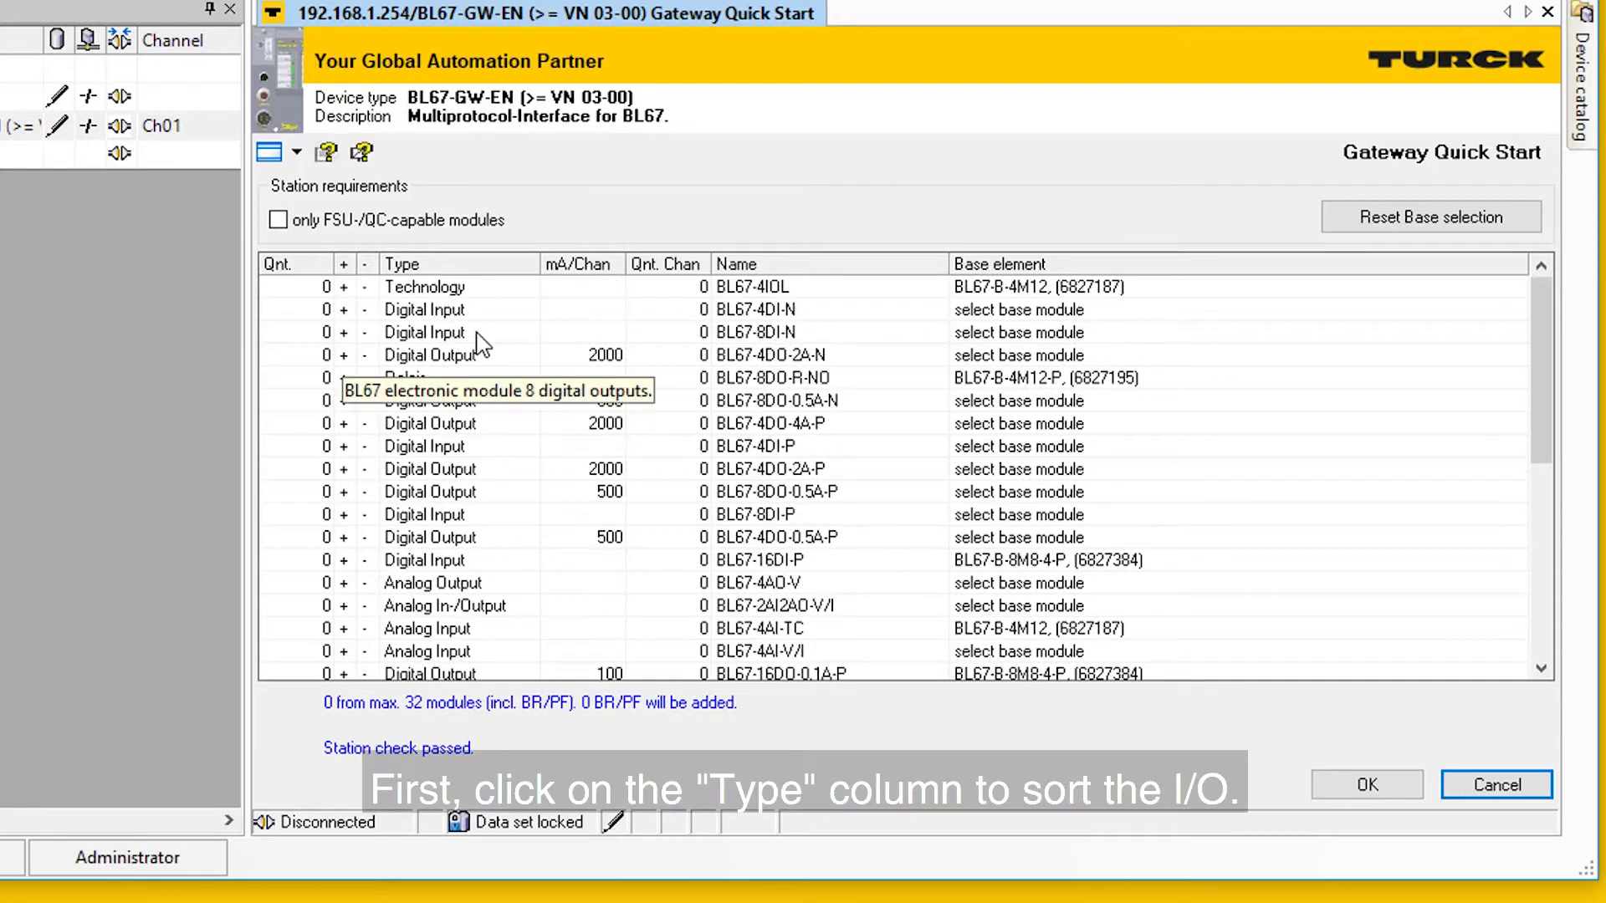
Step: Sort the modules by type and add one BL67-4DI-P digital input module with the BL67-B-4M12 base
click(427, 264)
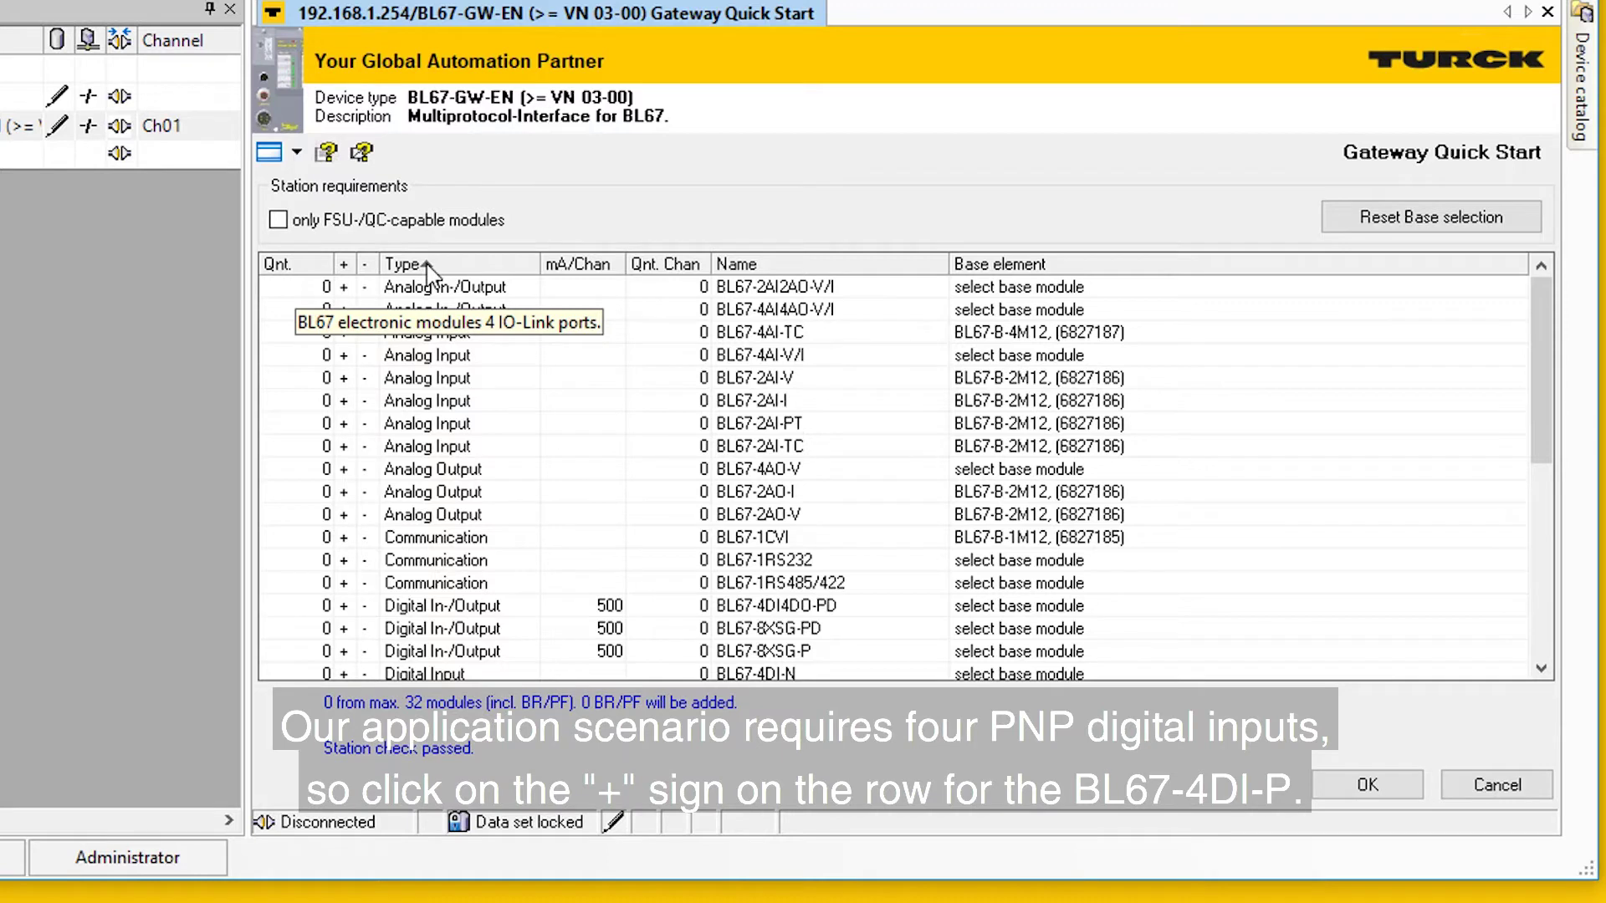
scroll(401, 468, down, 3)
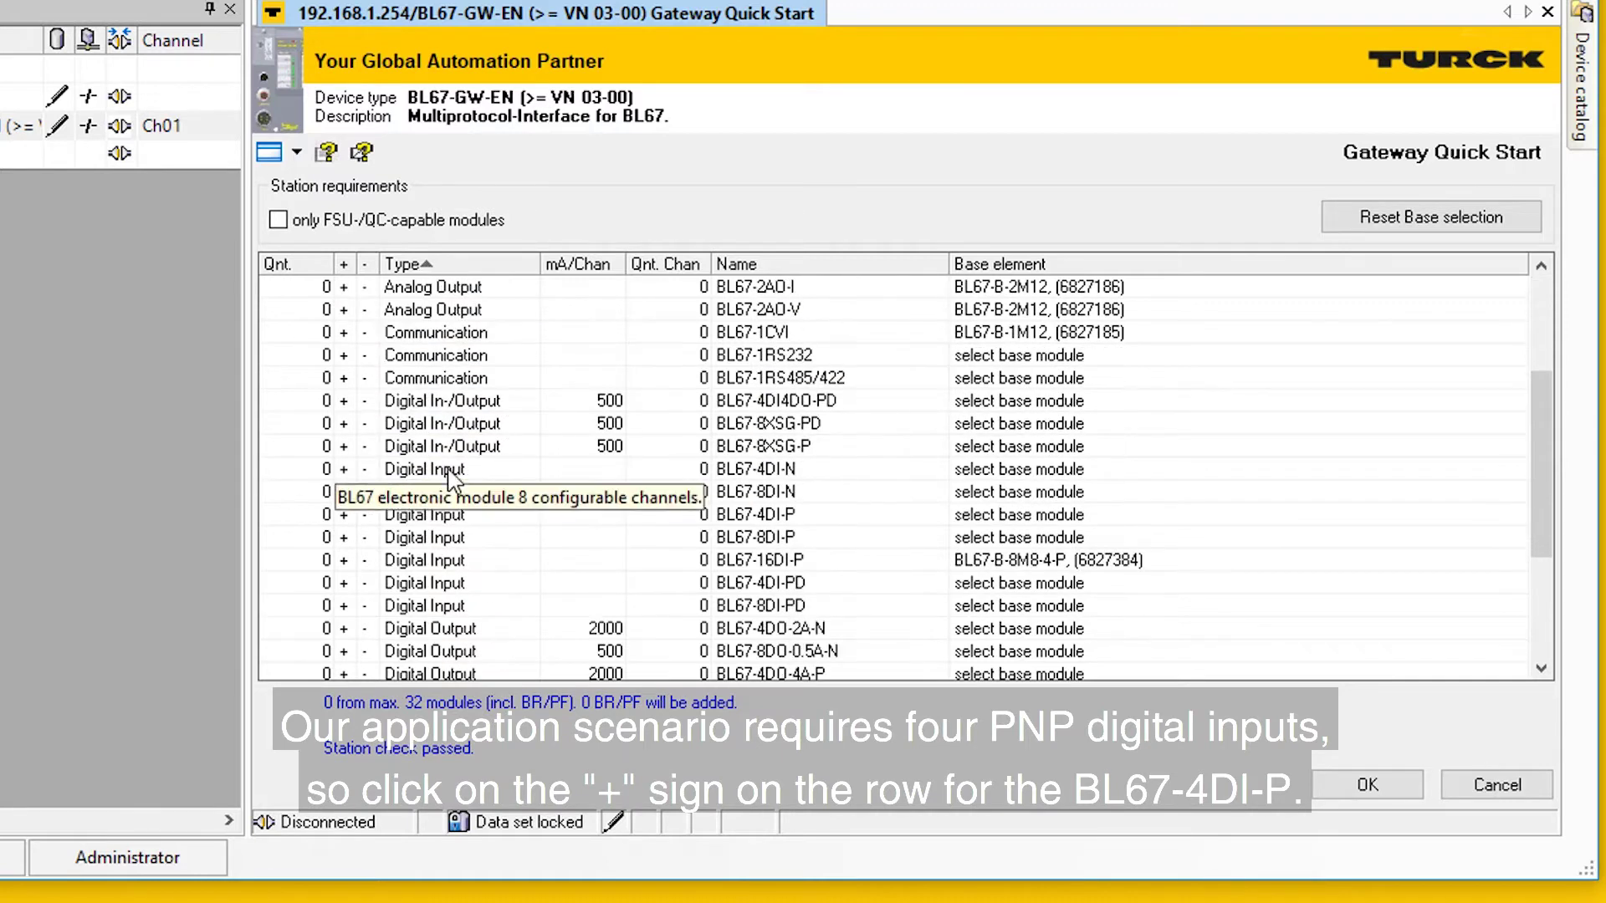
click(344, 515)
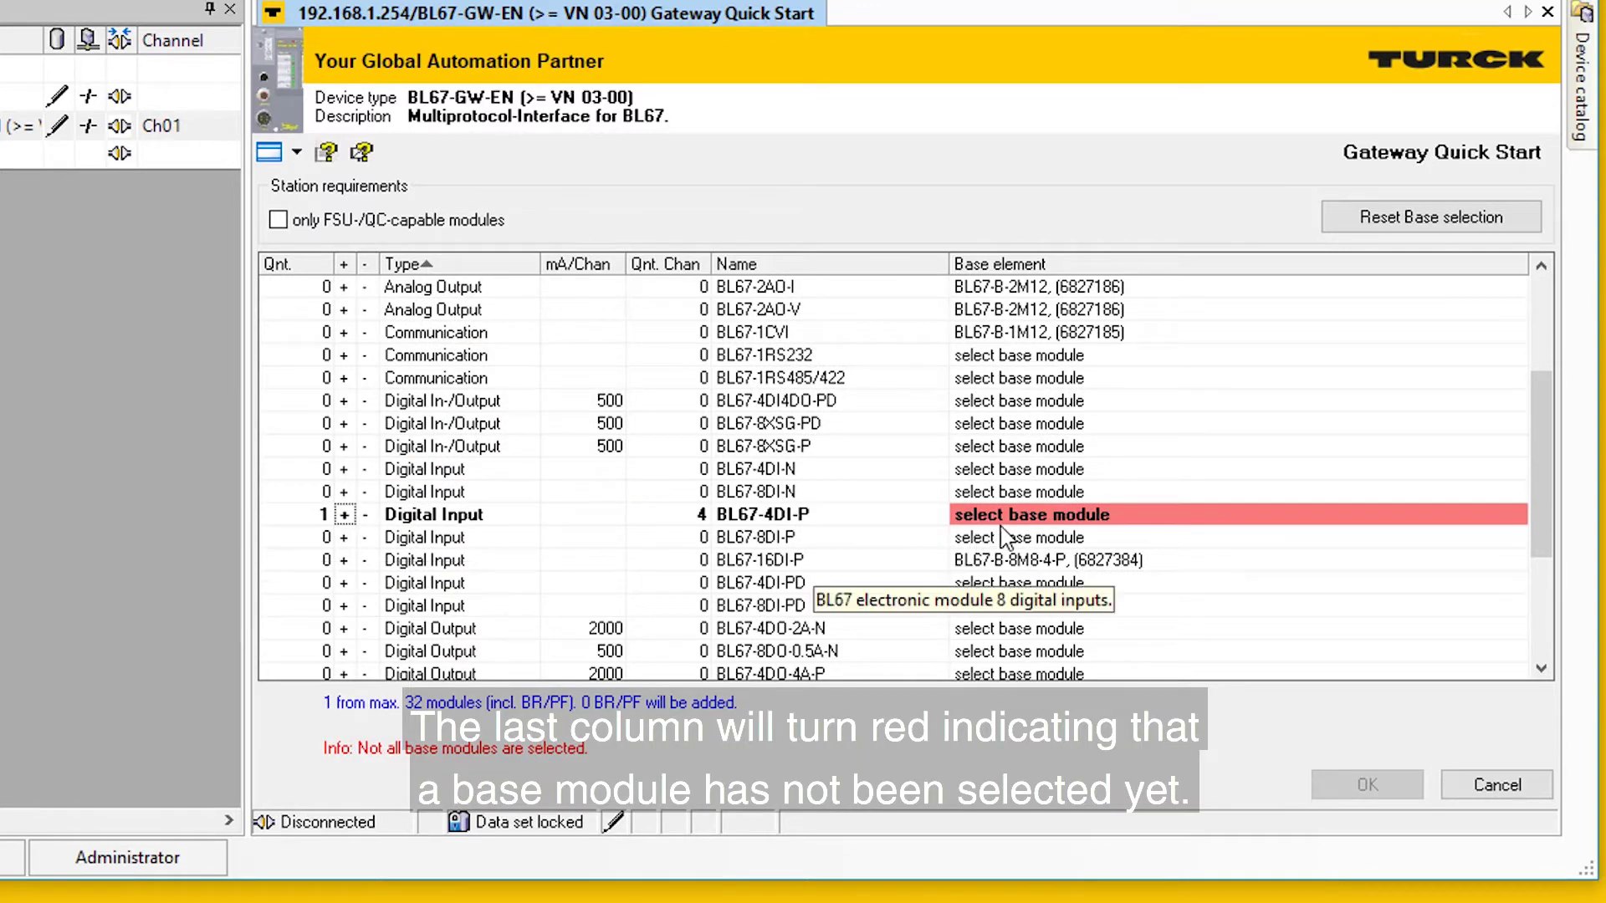
click(1079, 519)
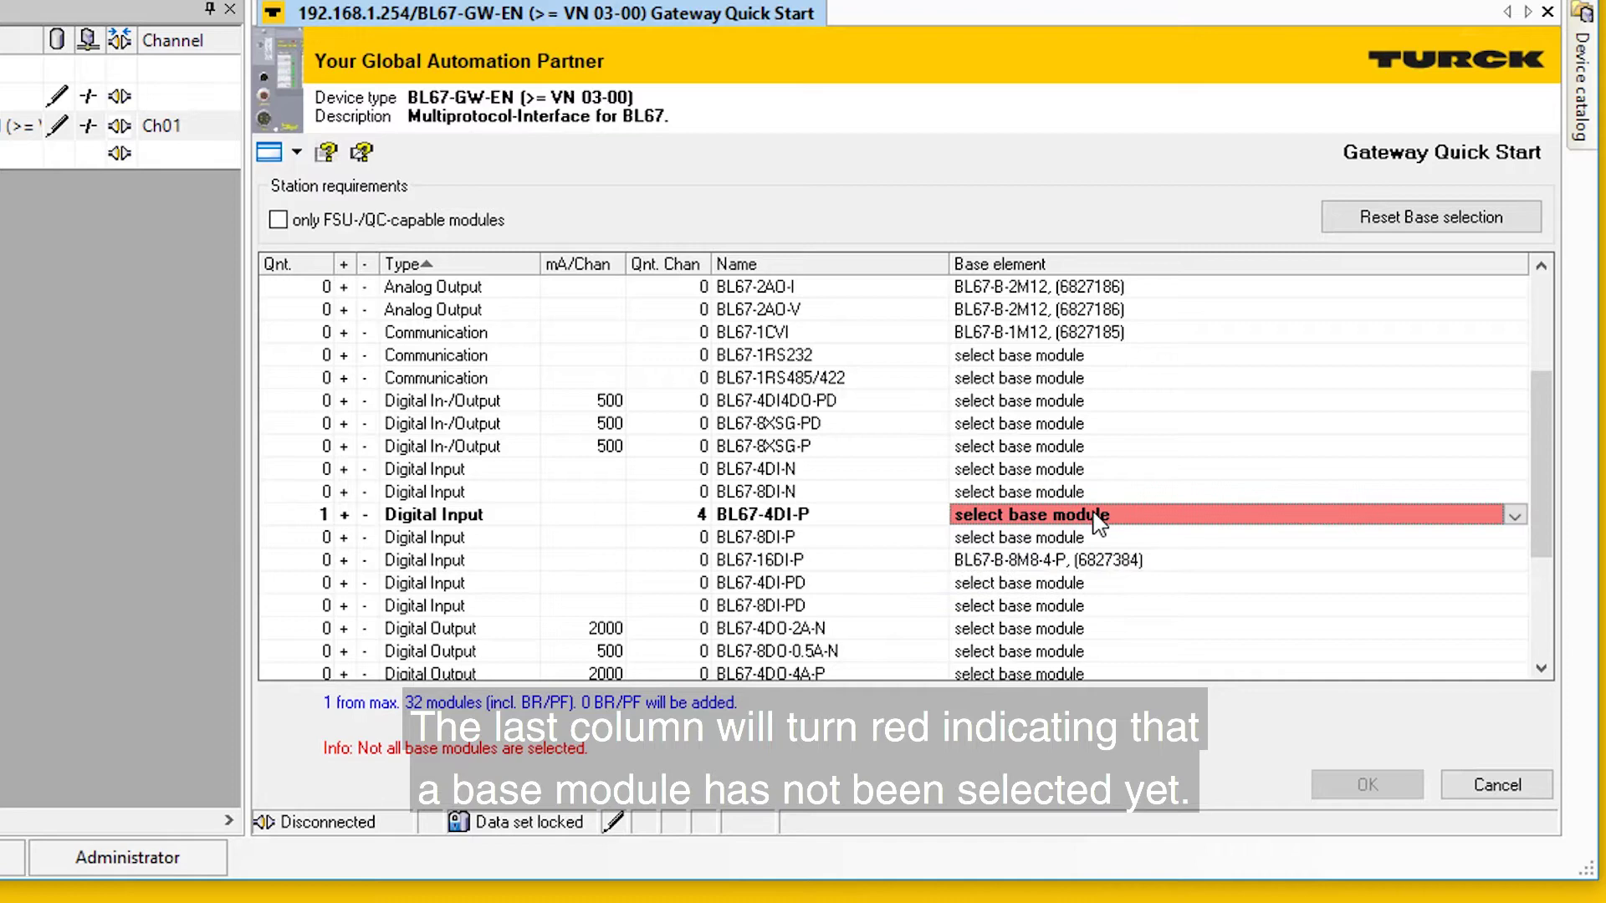
click(1515, 518)
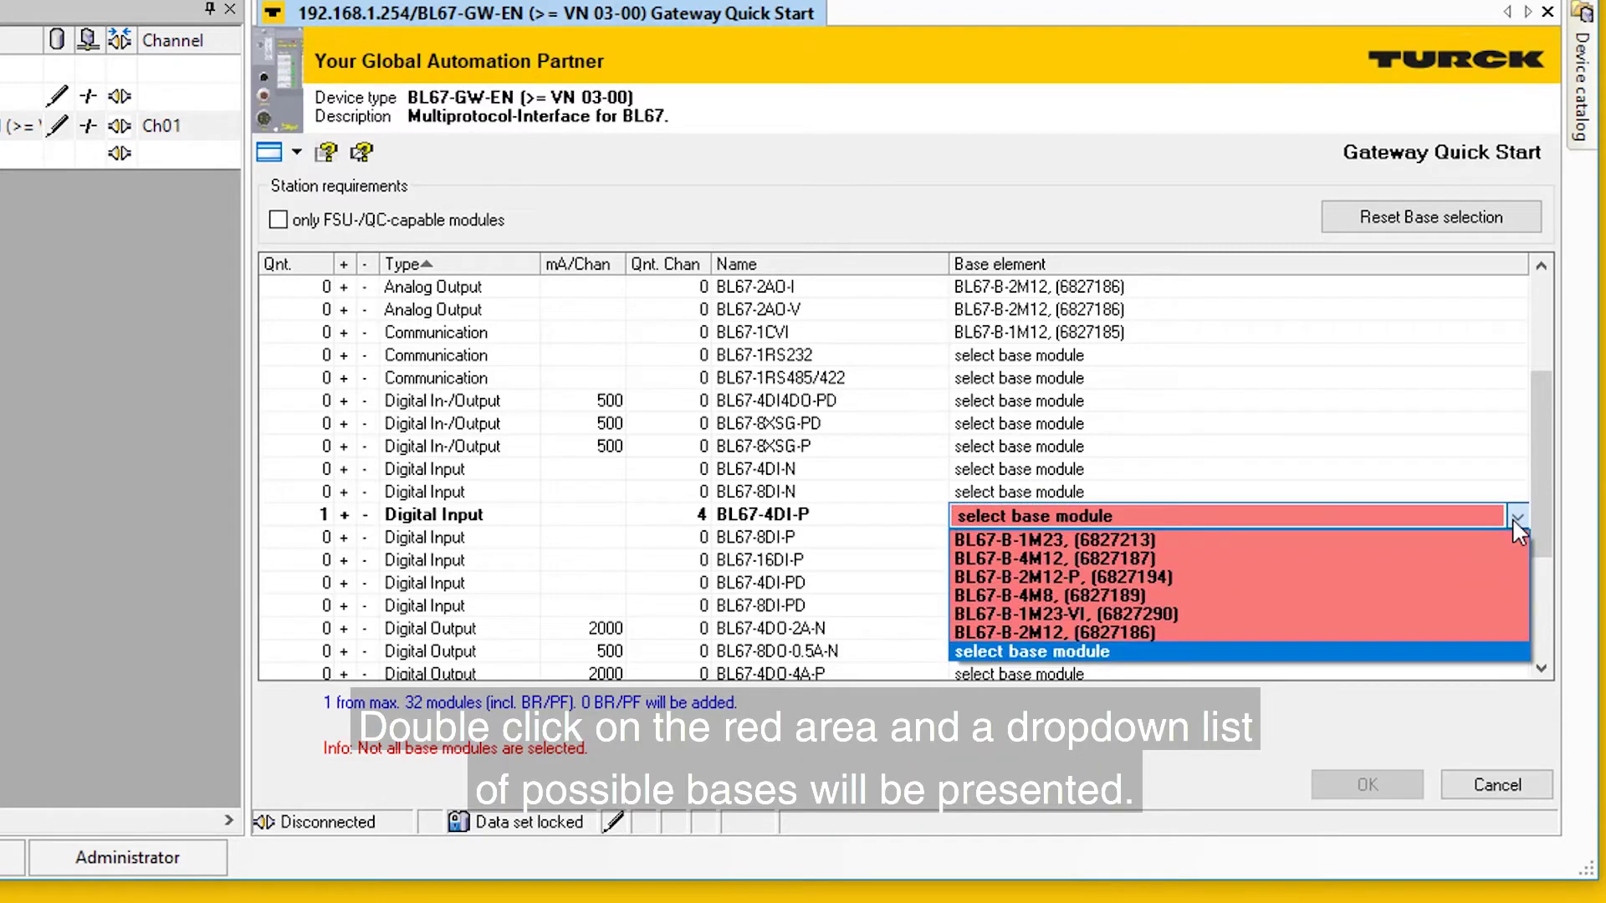
click(1147, 559)
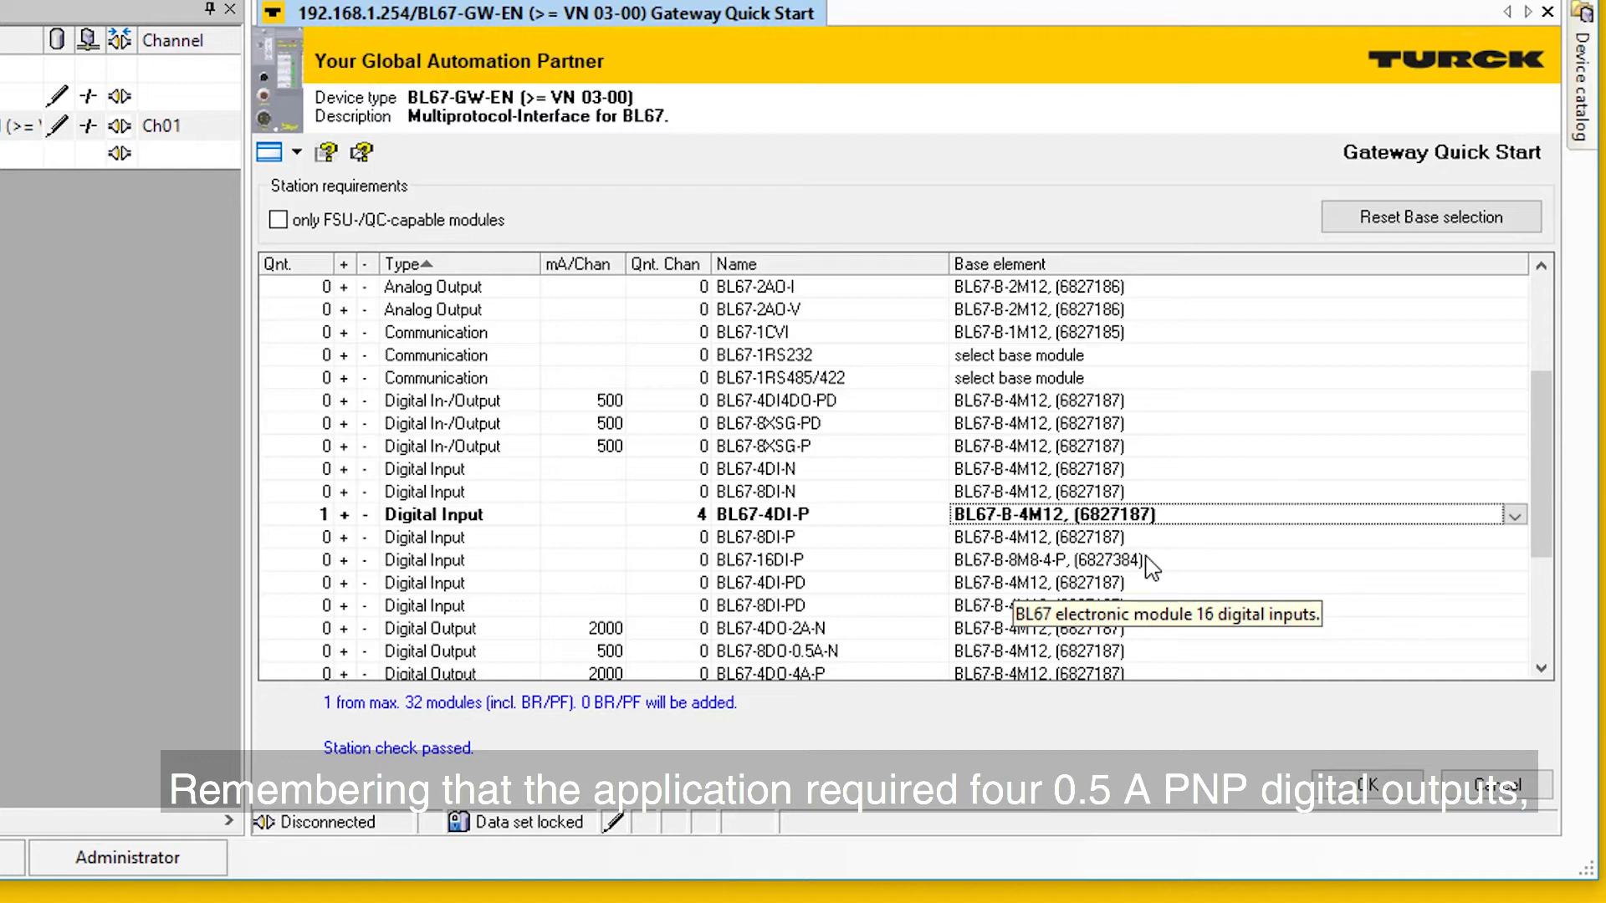
Step: Add one BL67-4DO-0.5A-P digital output module and one BL67-2AI-I analog input module to the station
scroll(688, 566, down, 2)
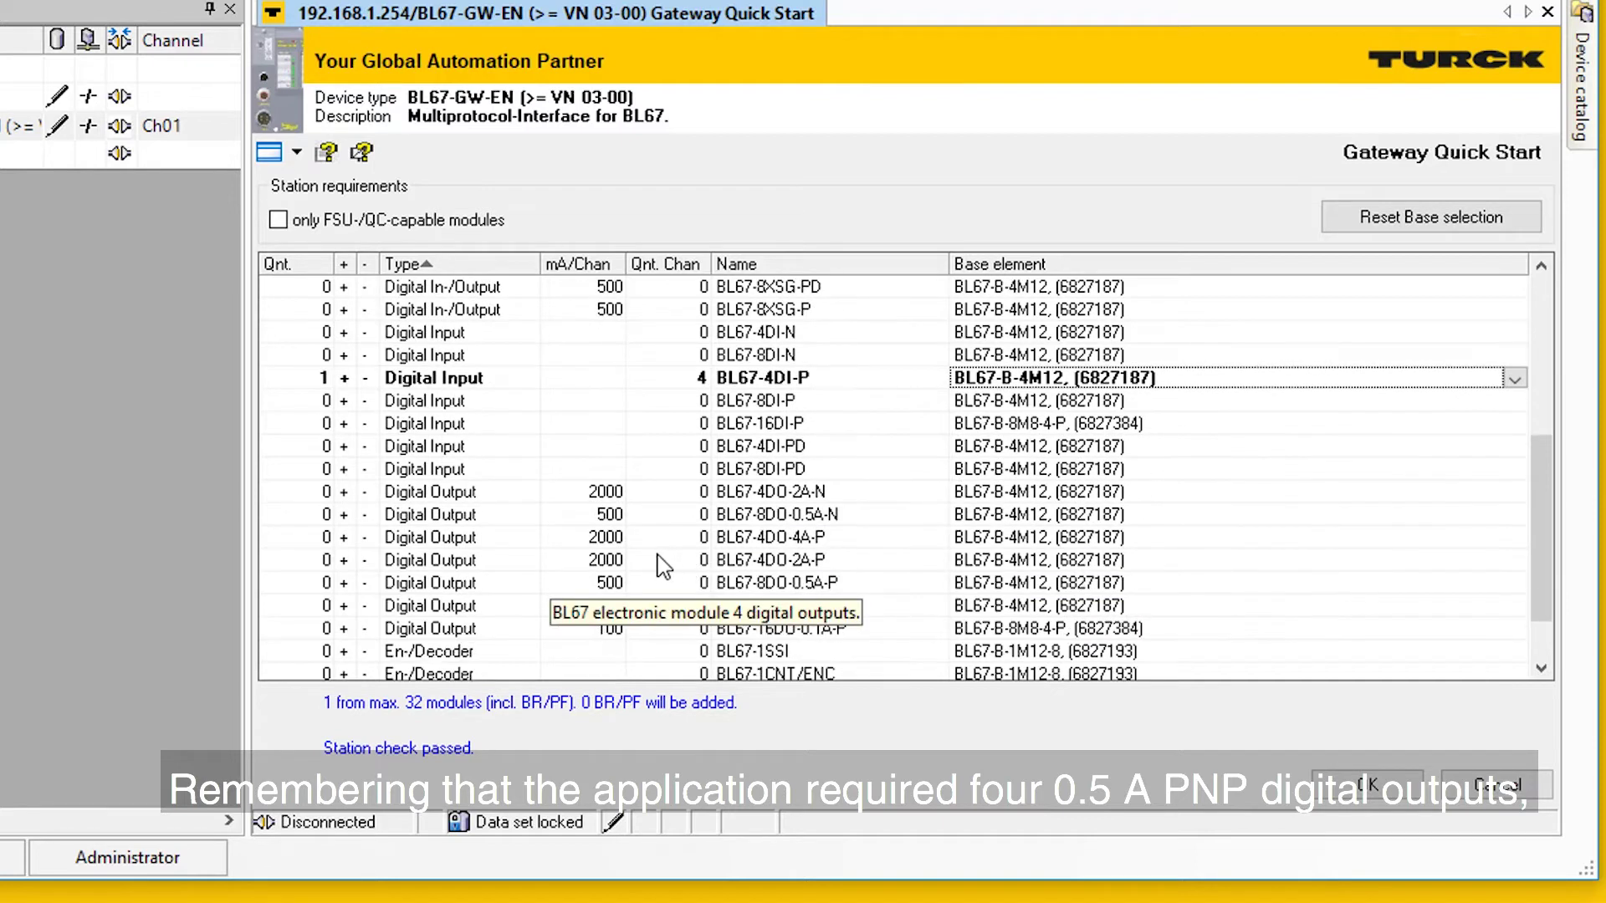
click(343, 608)
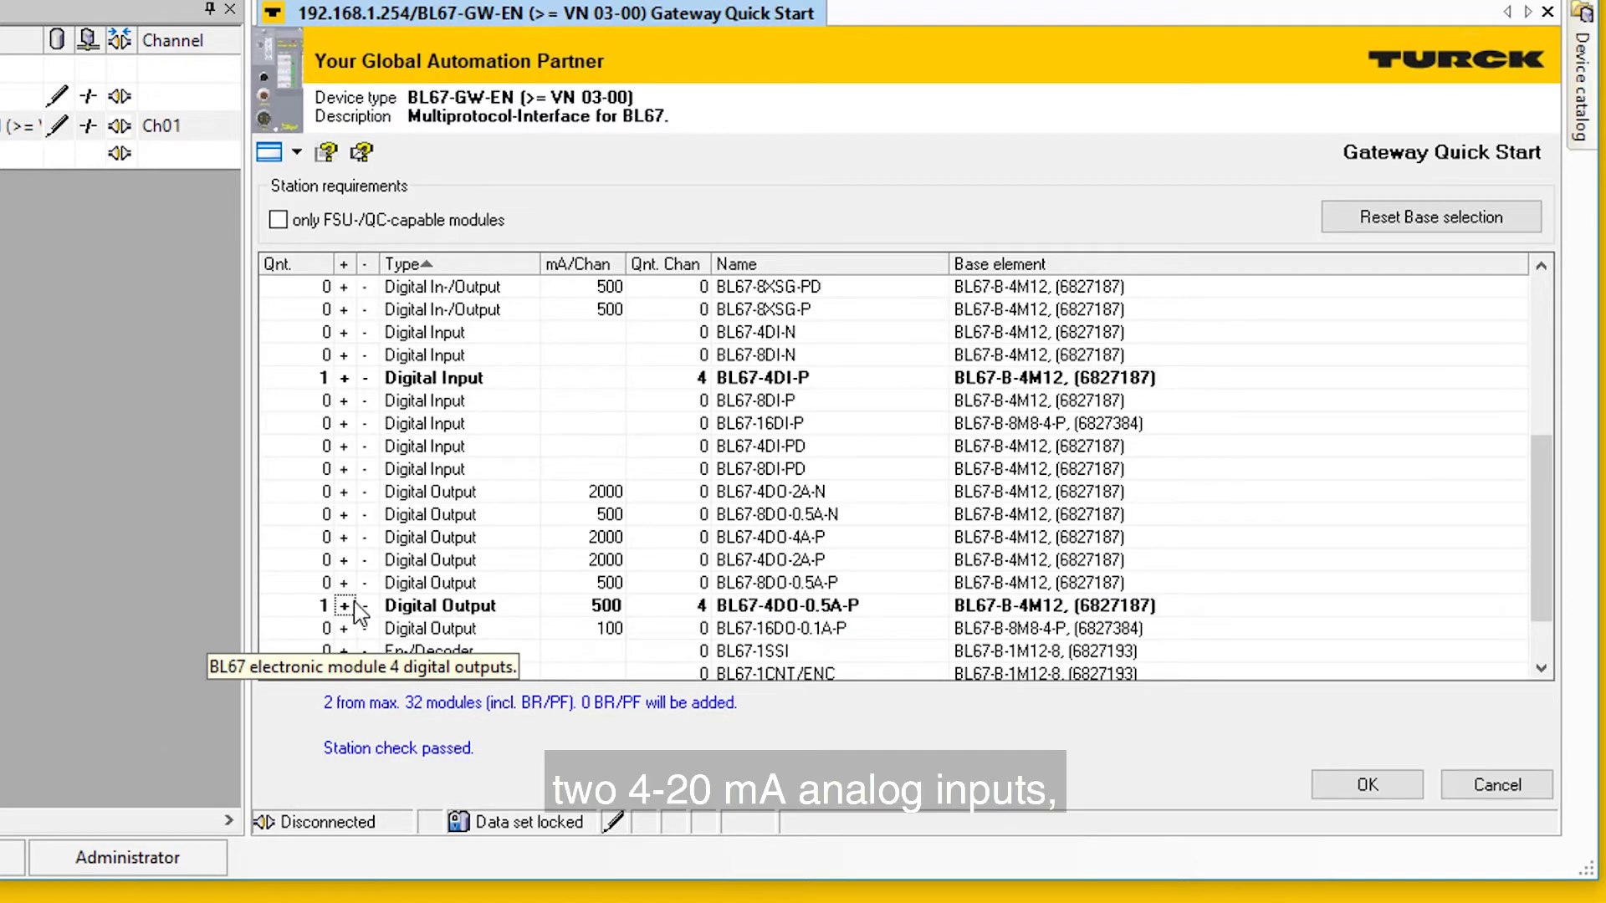
scroll(502, 502, up, 5)
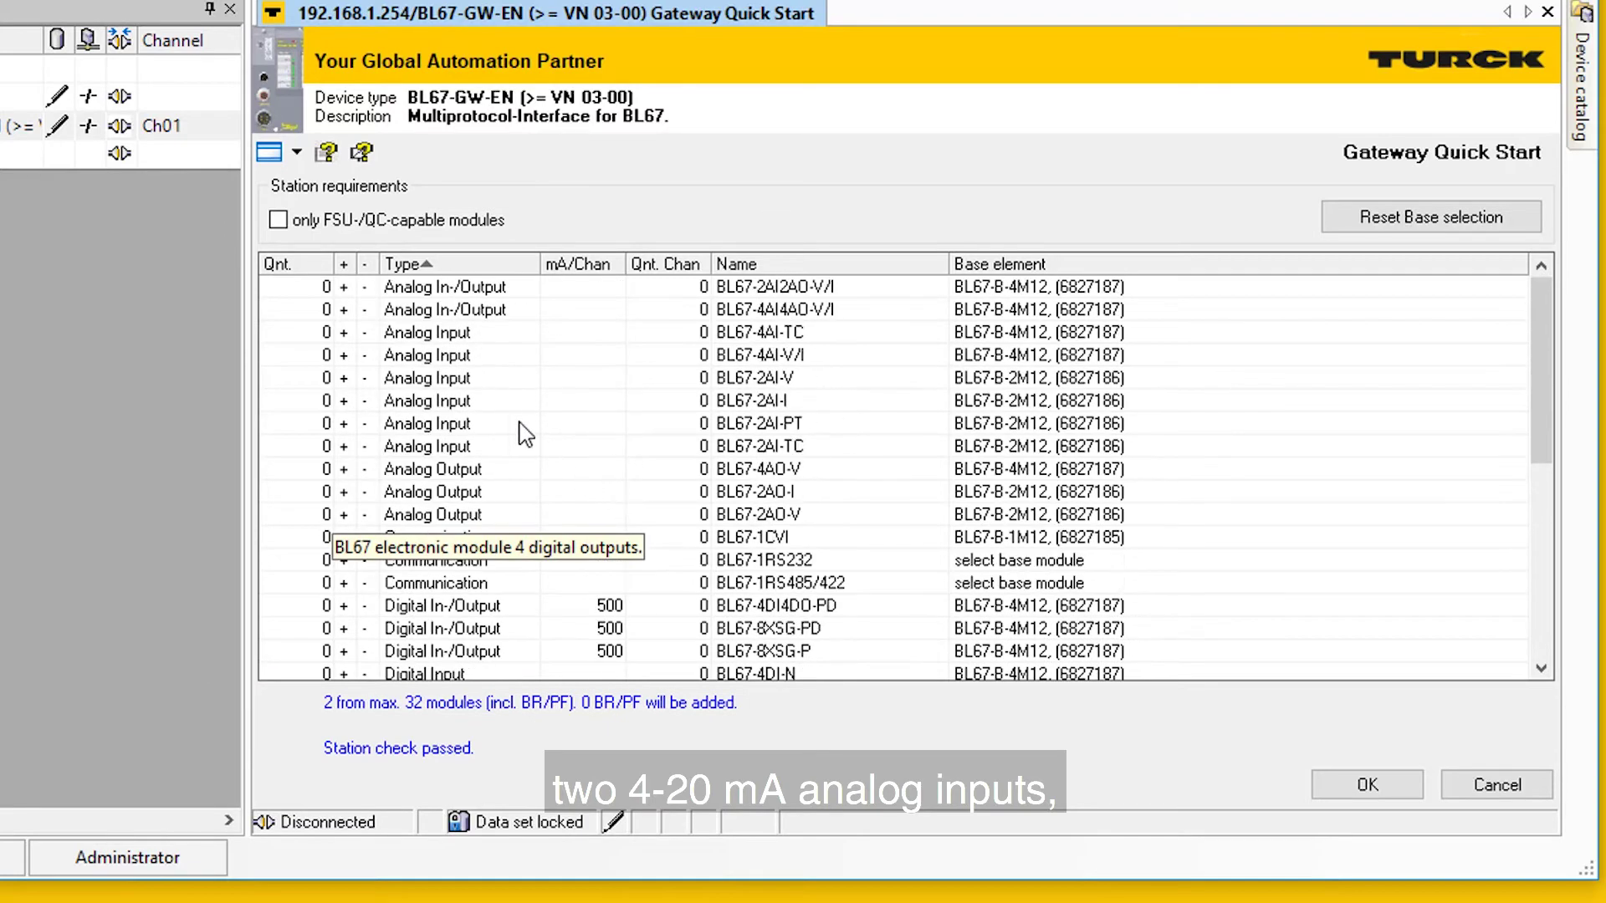
click(343, 402)
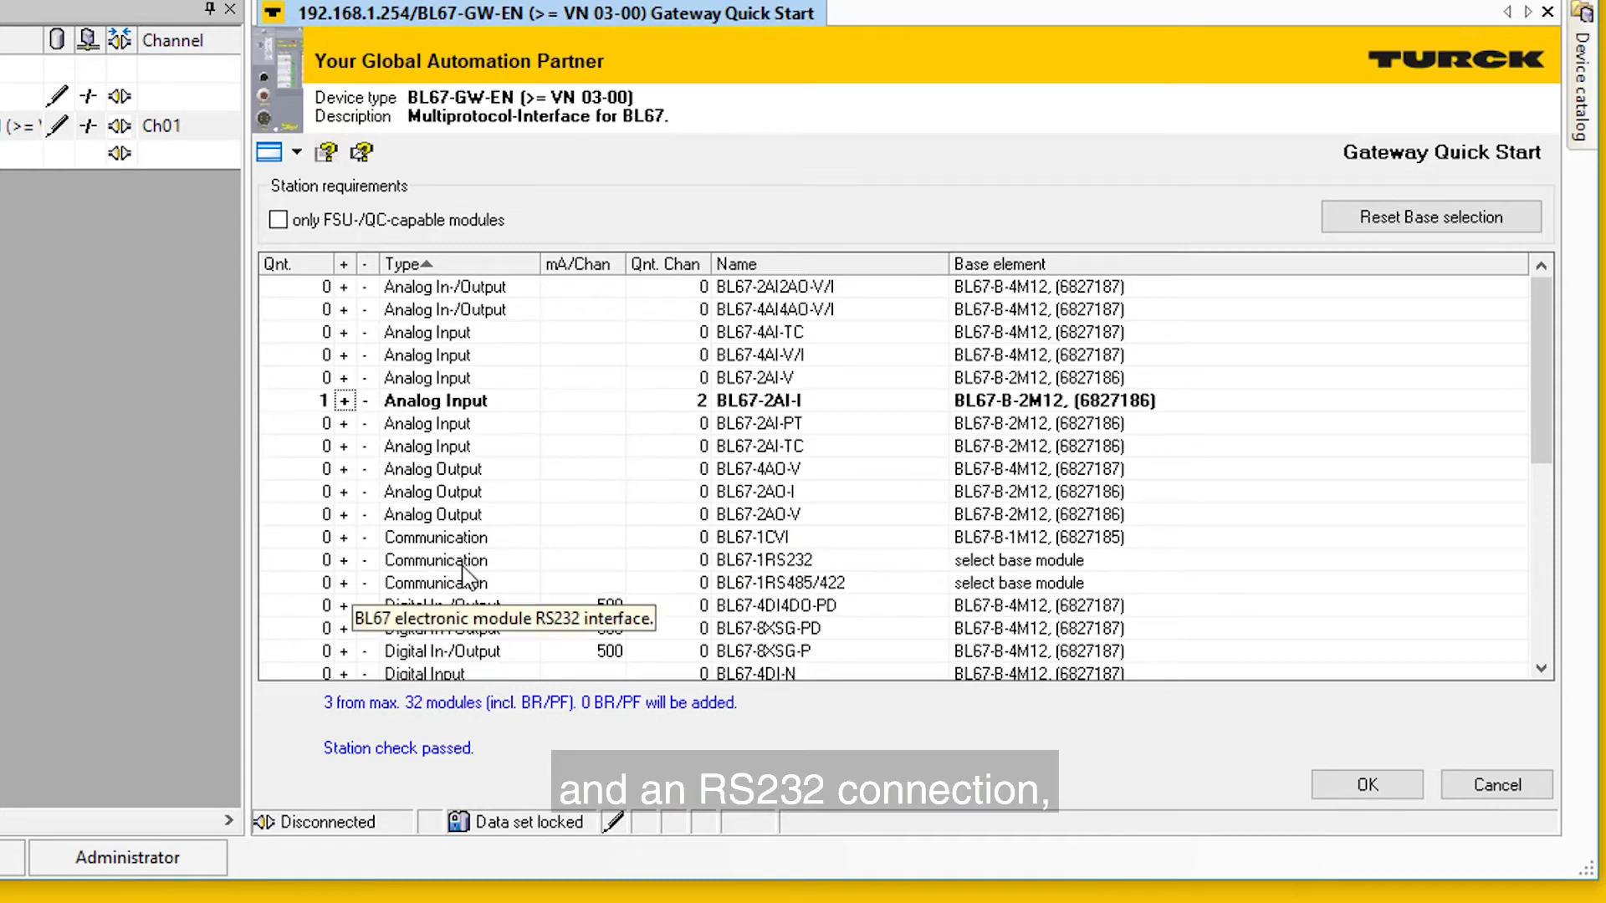
Step: Add one BL67-1RS232 communication module with the BL67-B-1M12 base and build the station from the selected modules
click(344, 560)
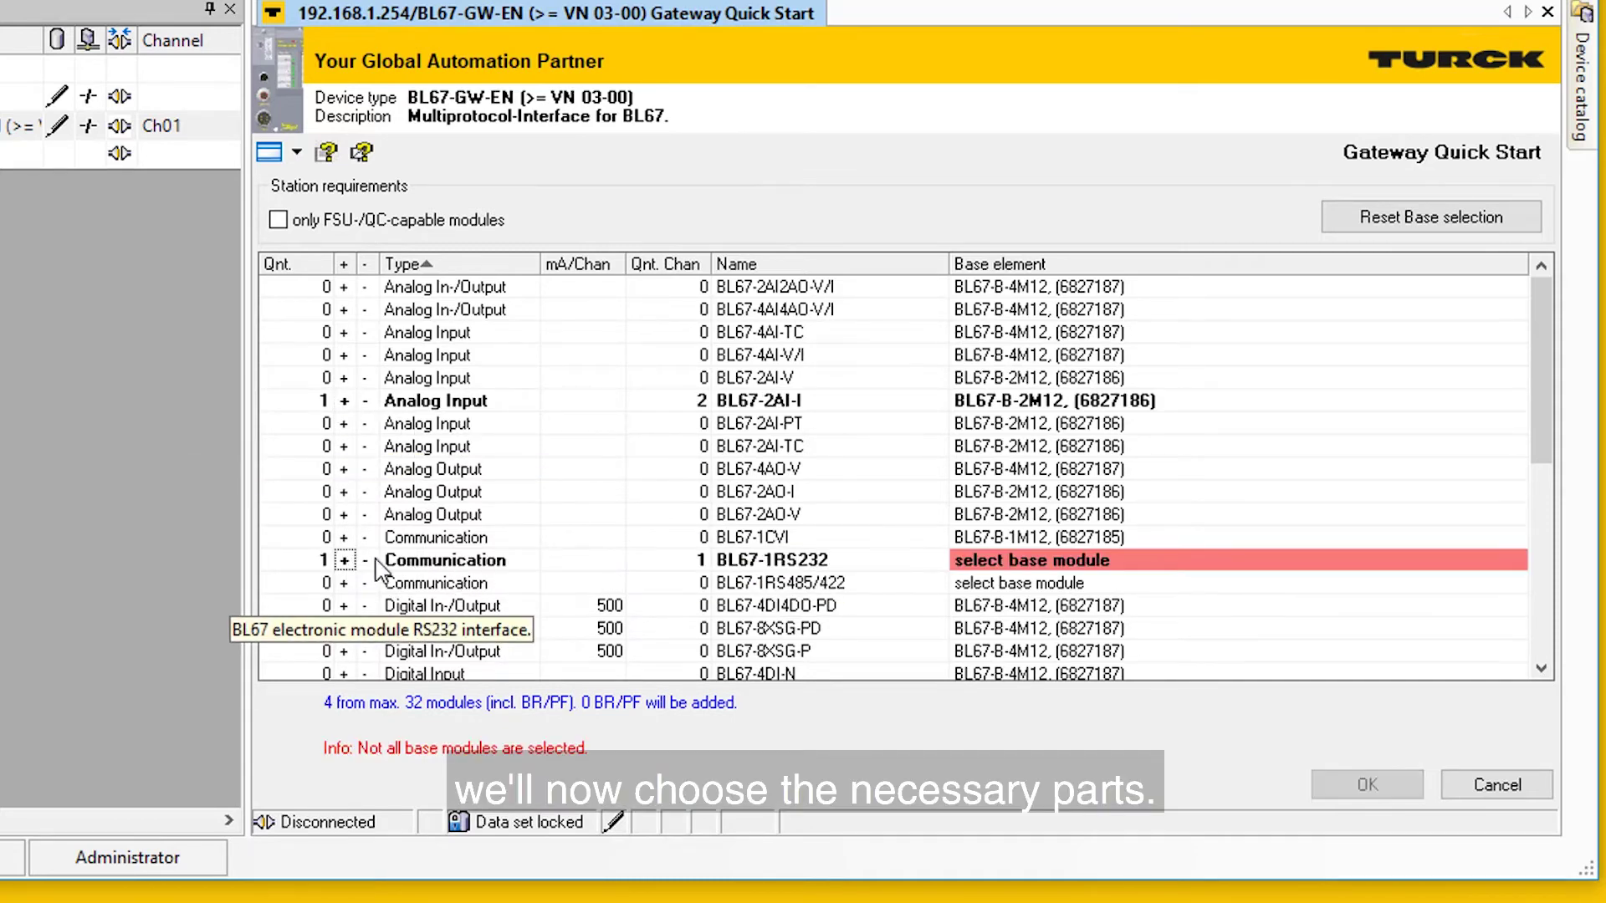
click(1236, 567)
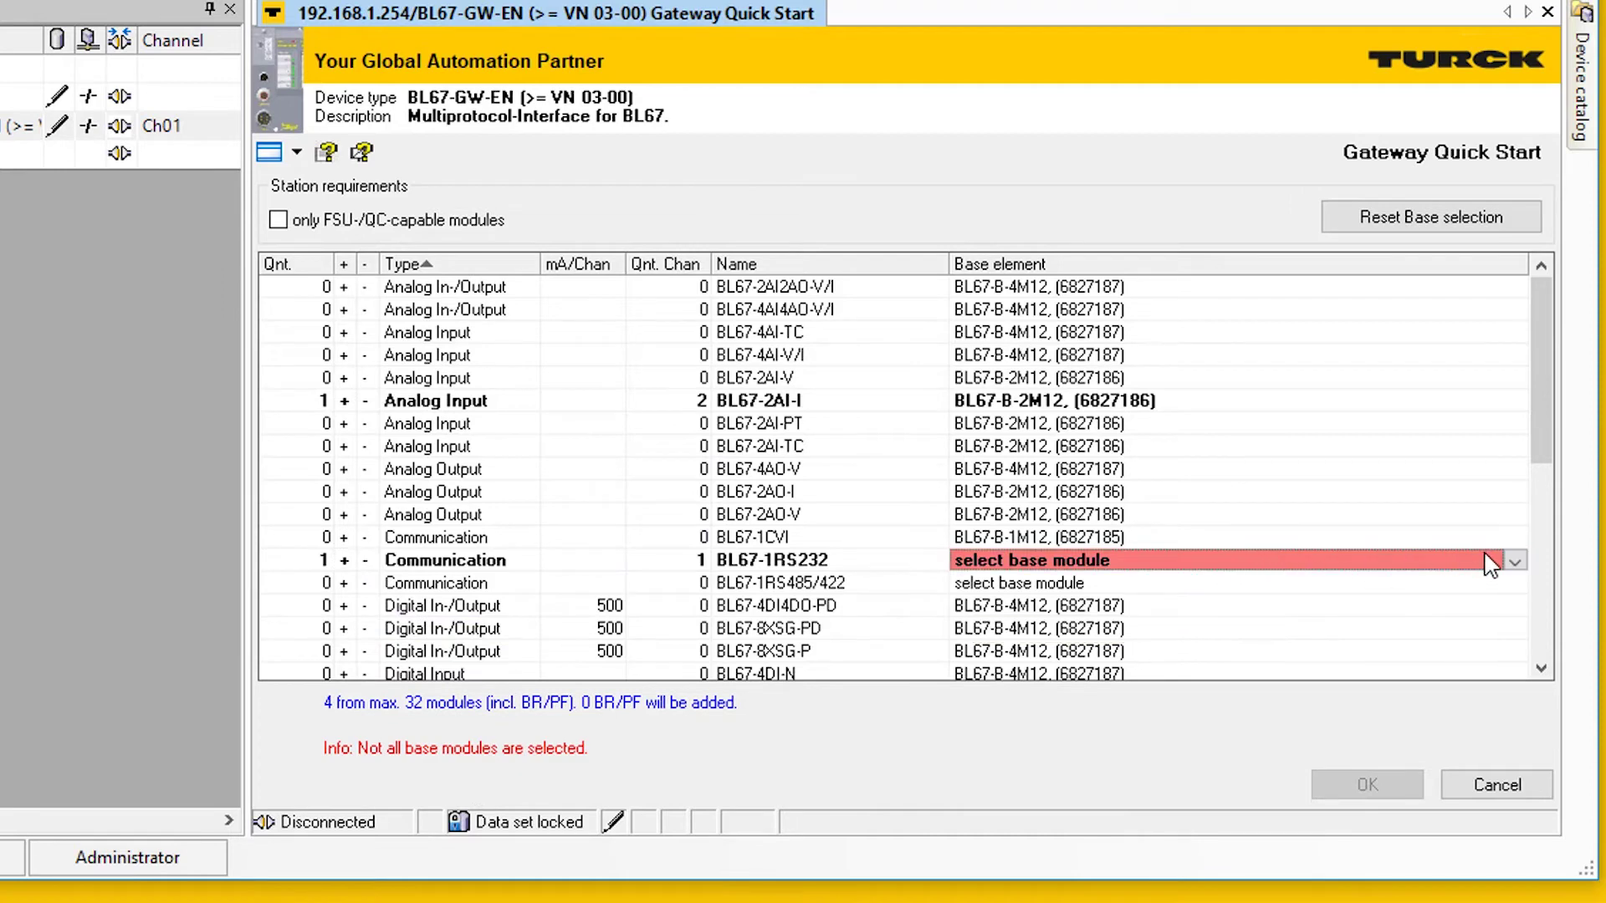
click(1517, 562)
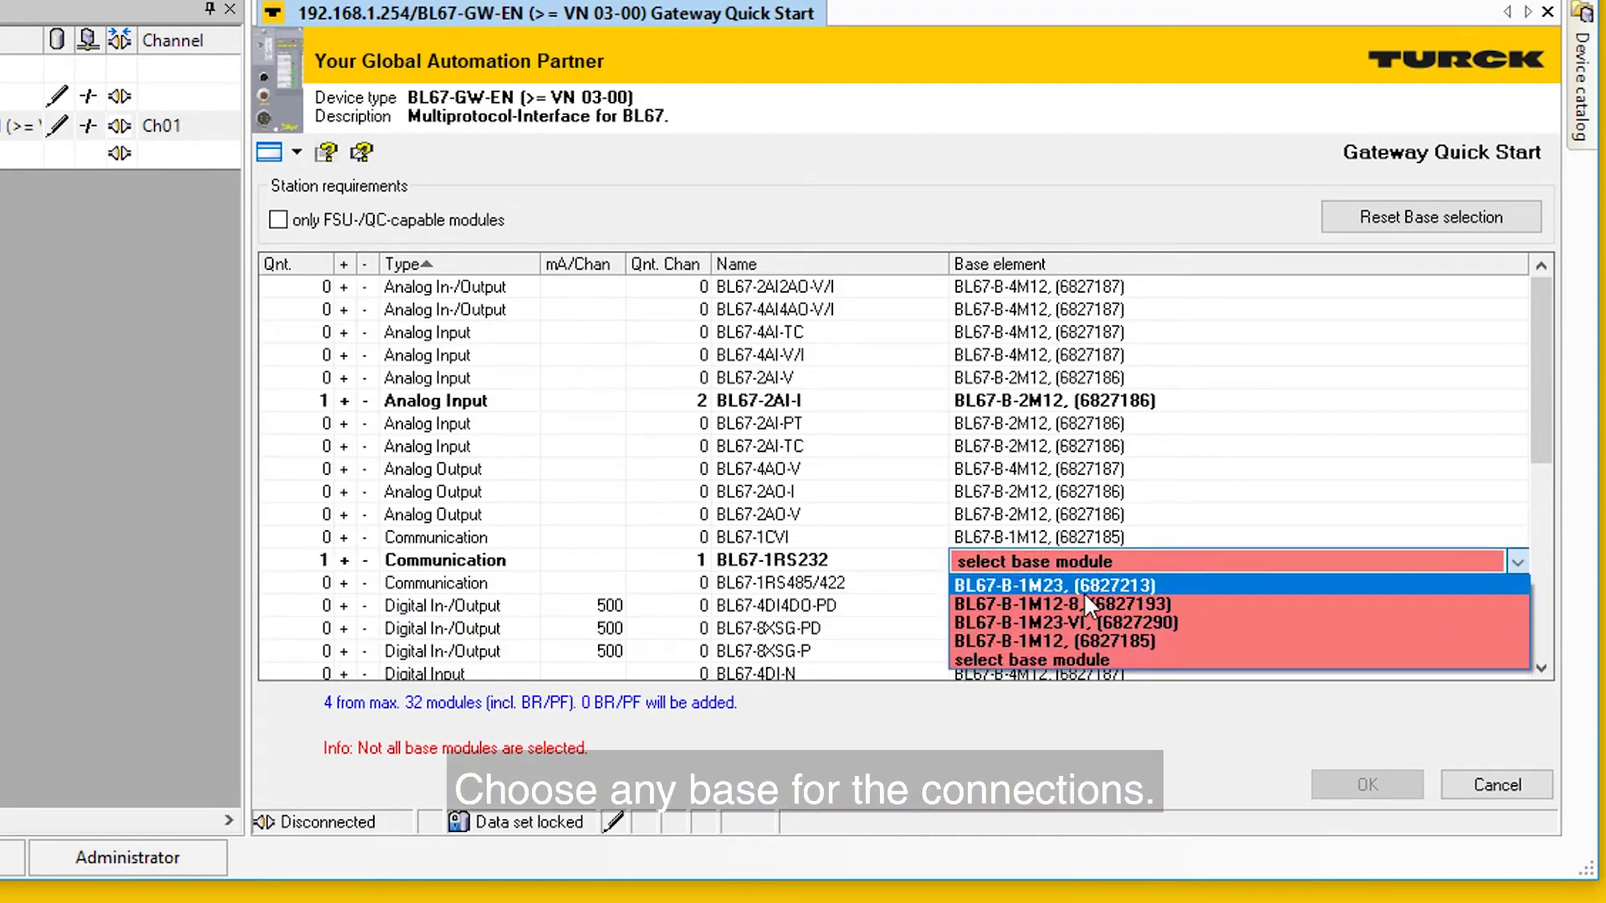
click(1046, 640)
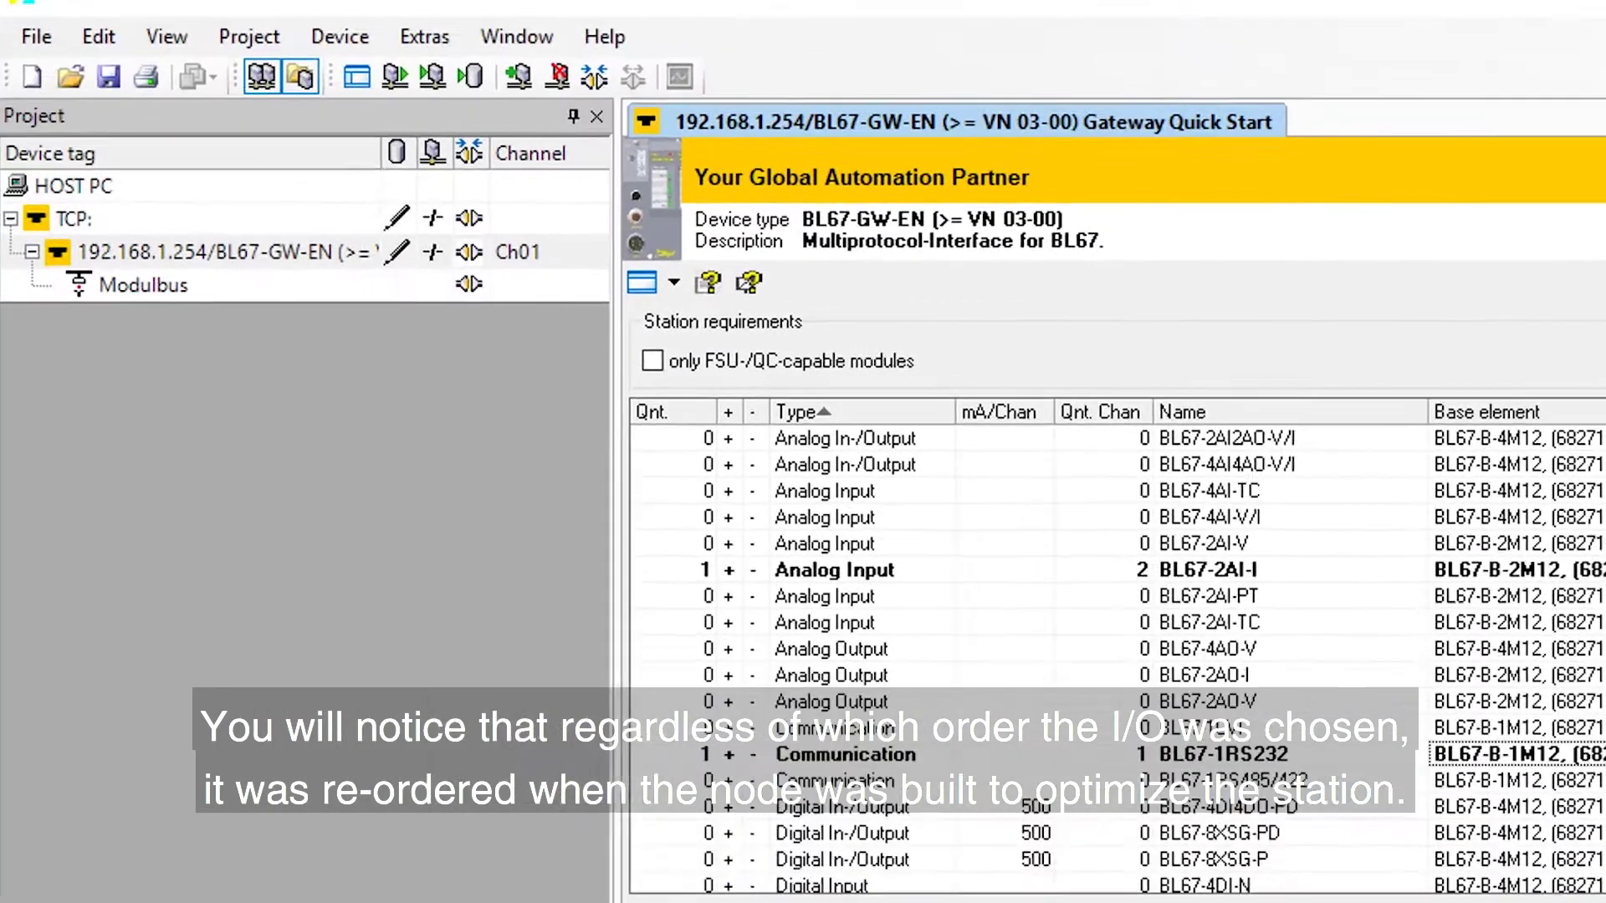
click(1365, 786)
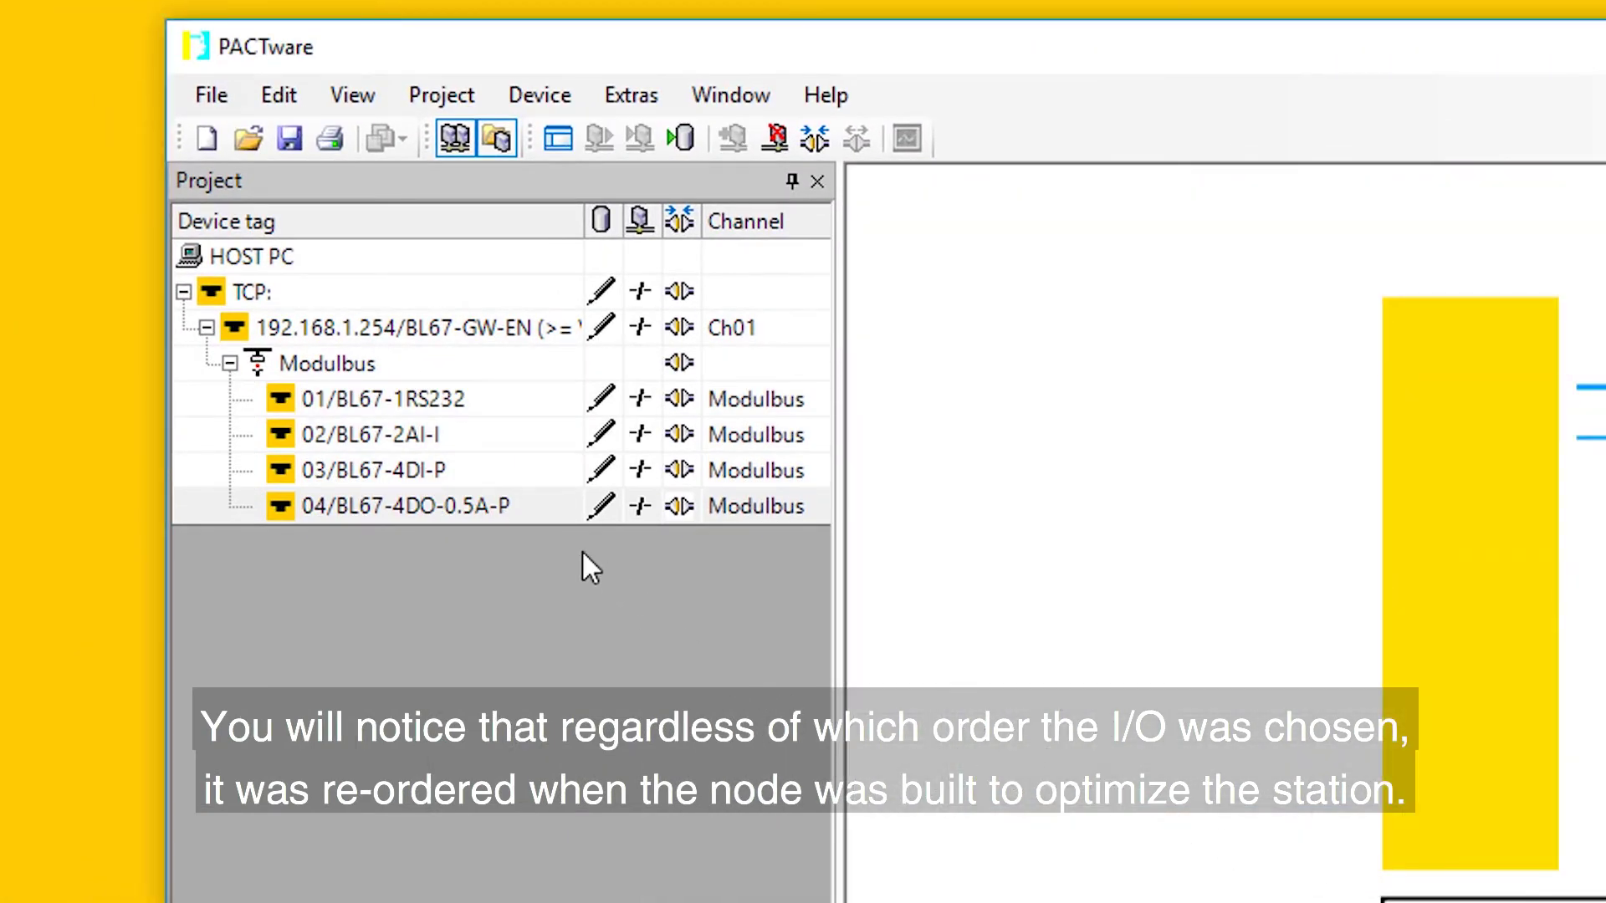
click(414, 401)
click(423, 470)
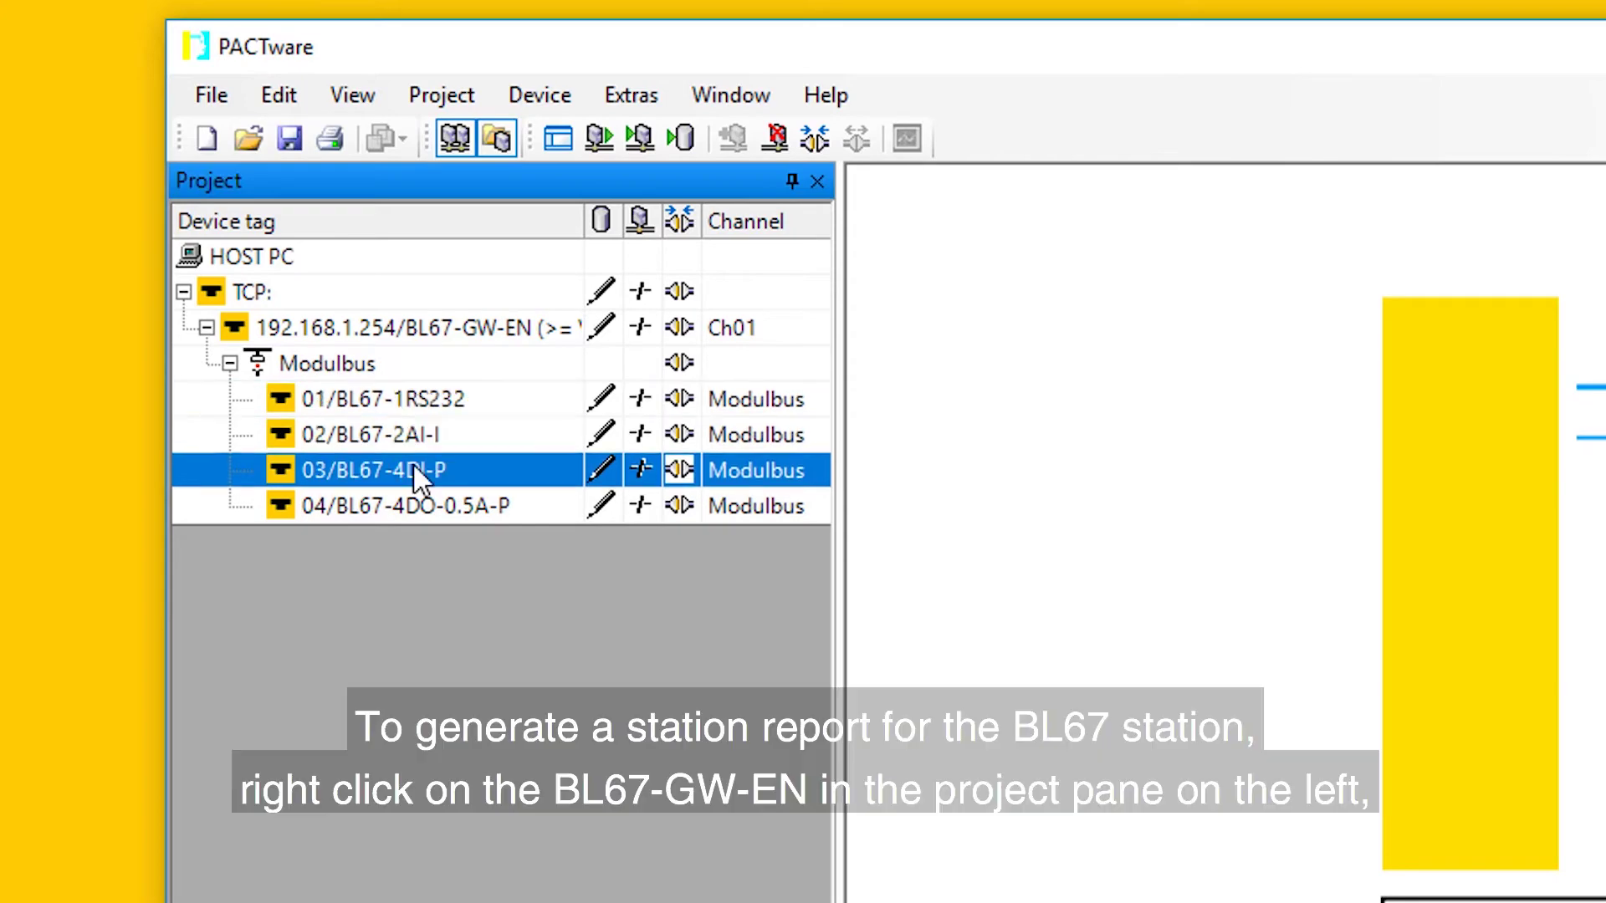
click(419, 506)
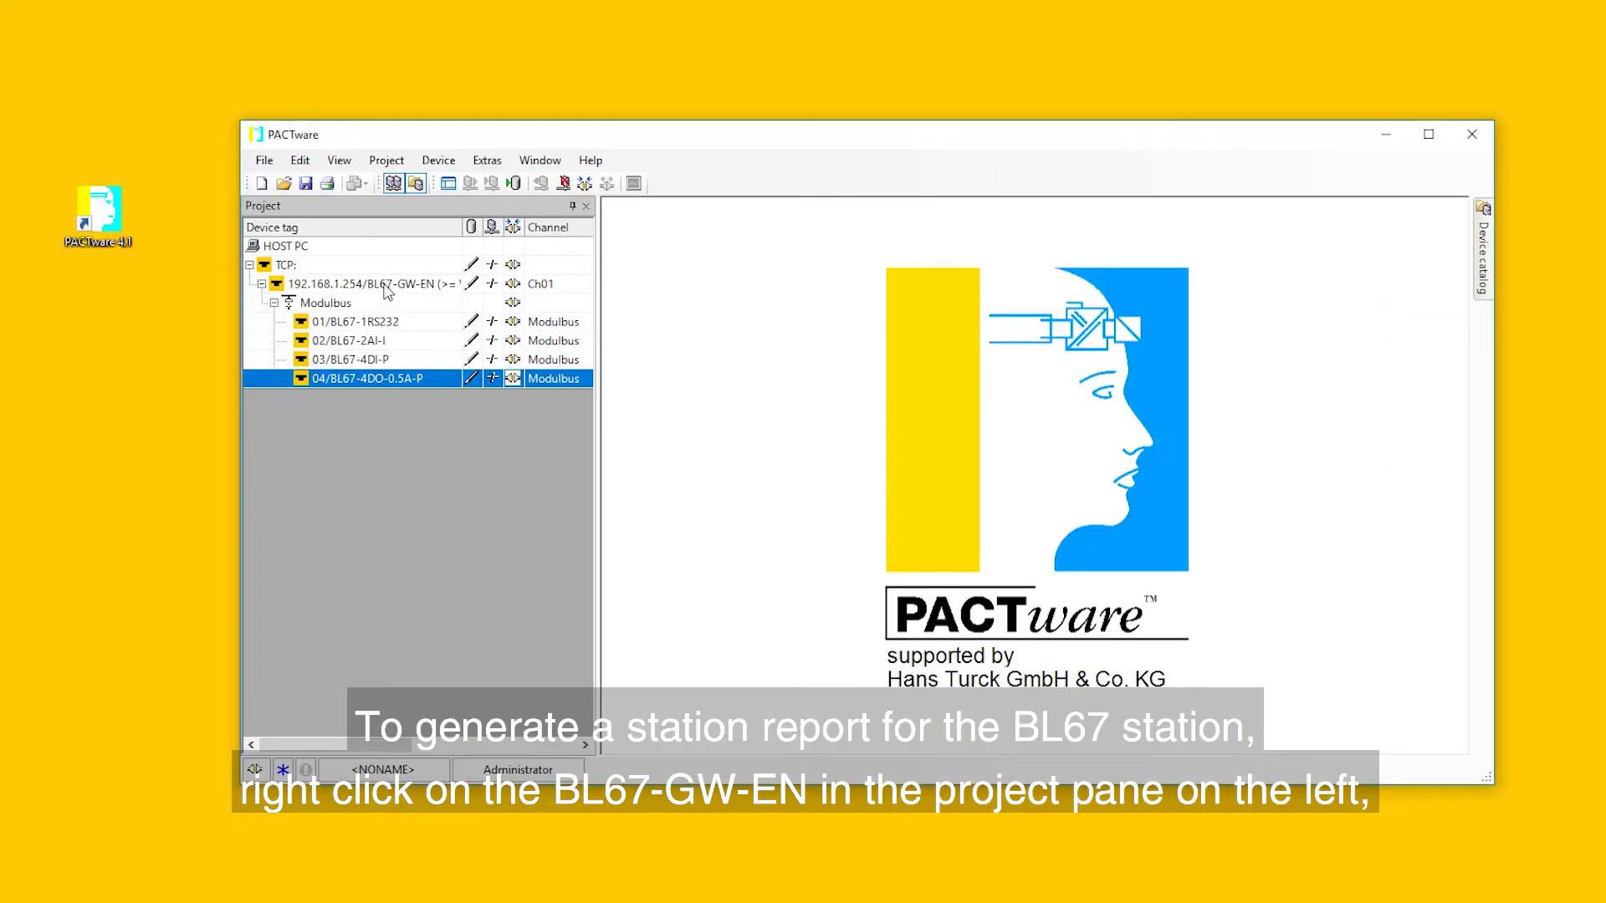
Step: Generate a station report for the BL67-GW-EN gateway with all chapters included
right_click(440, 329)
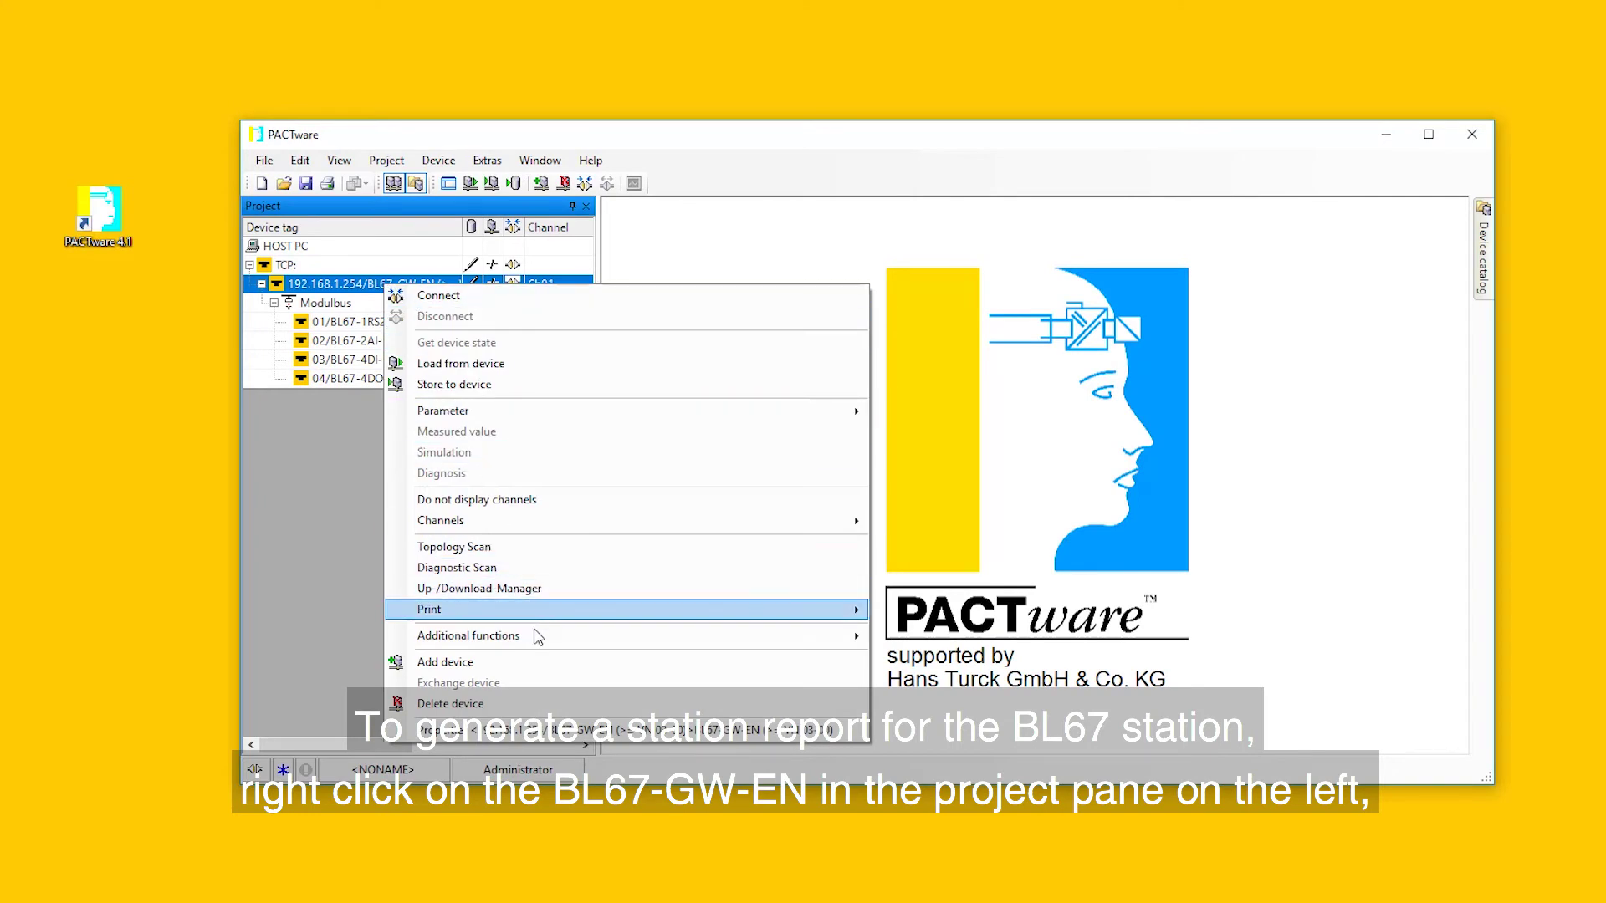
mouse_move(535, 636)
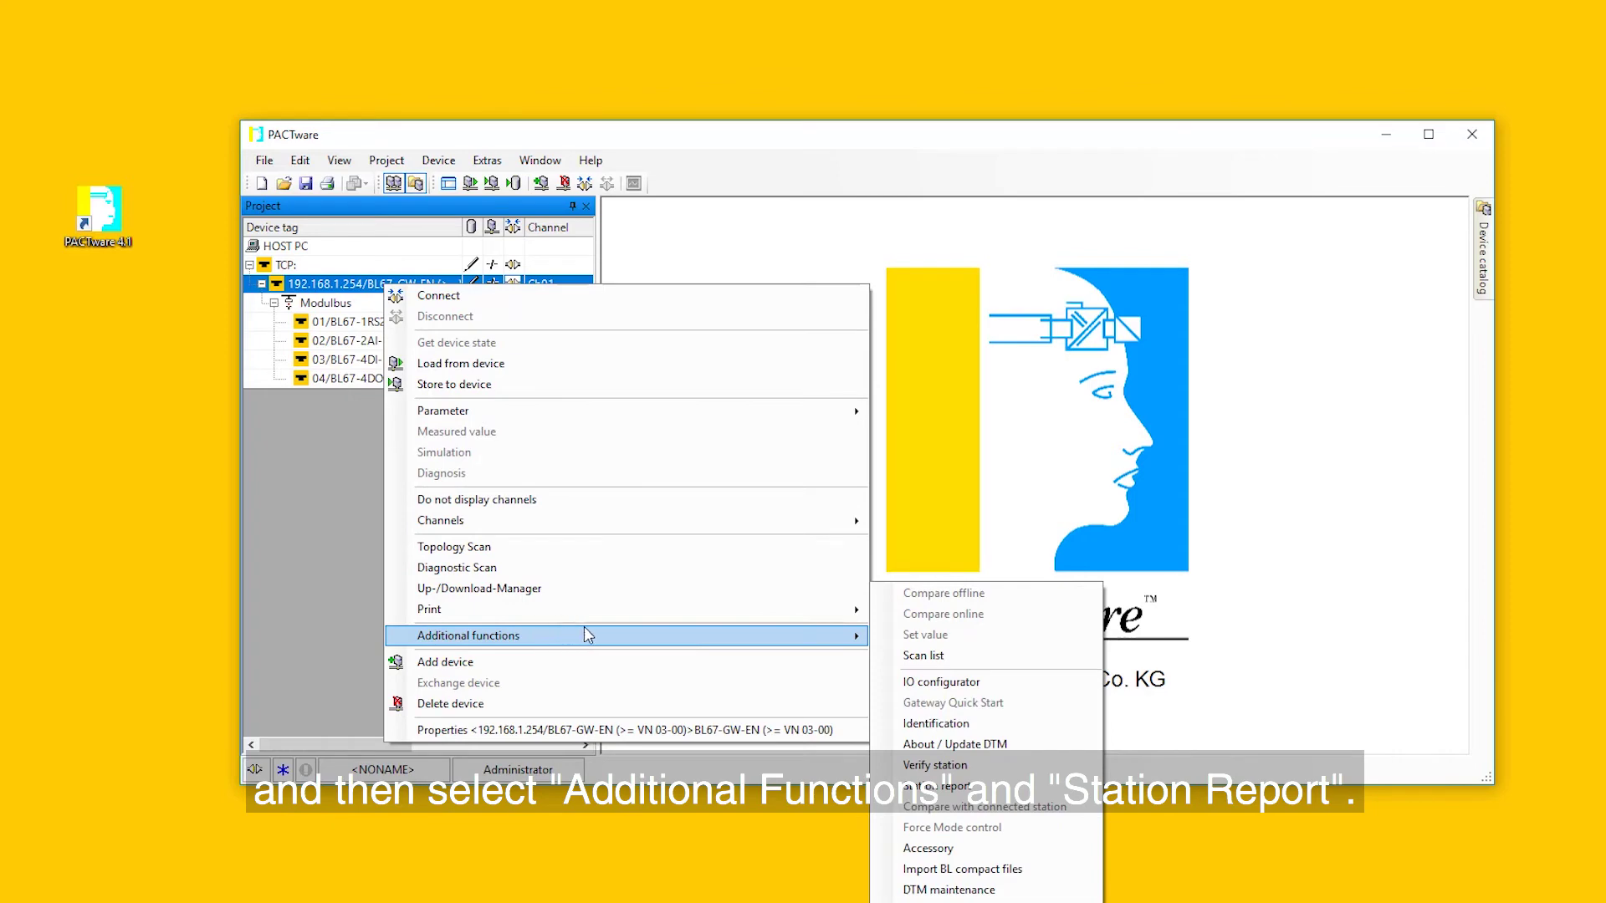
click(964, 787)
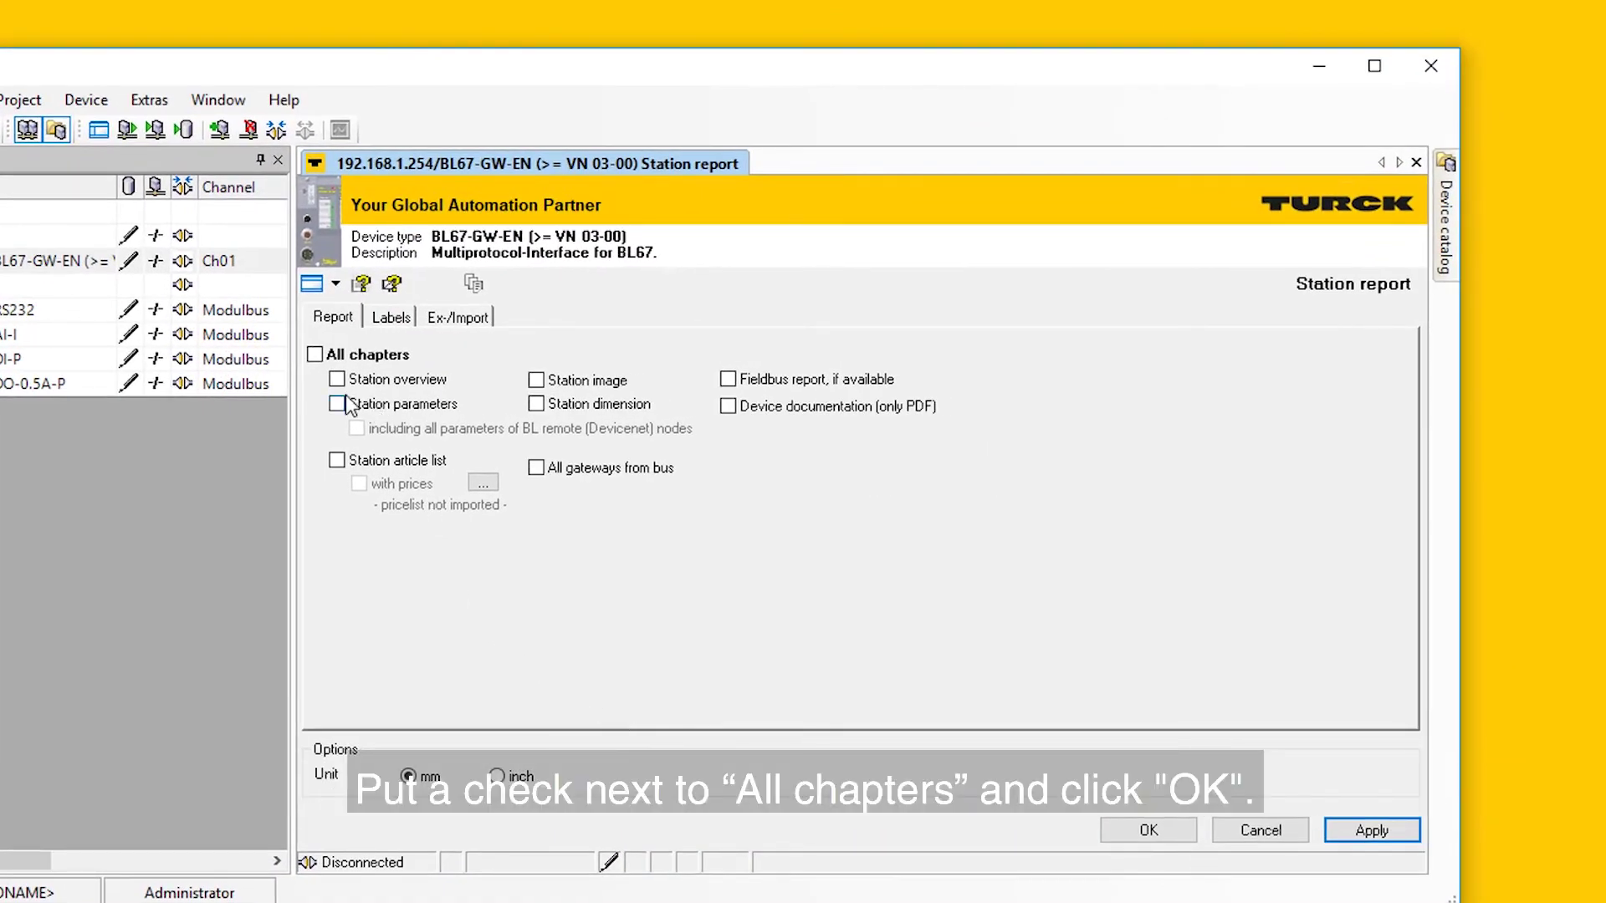
click(314, 354)
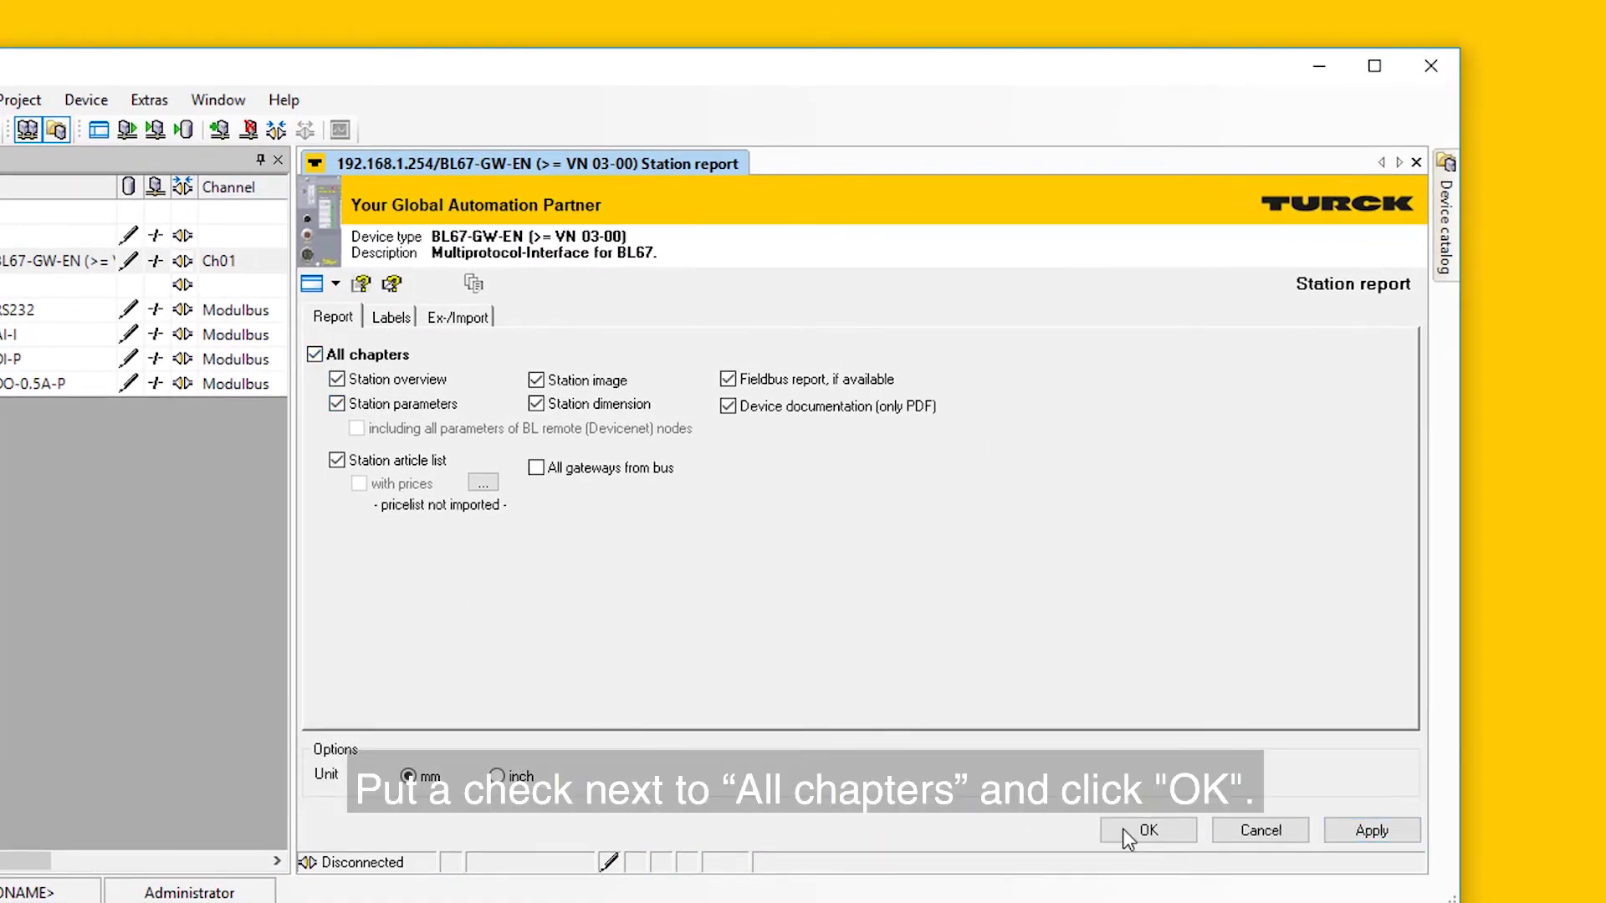
click(1150, 836)
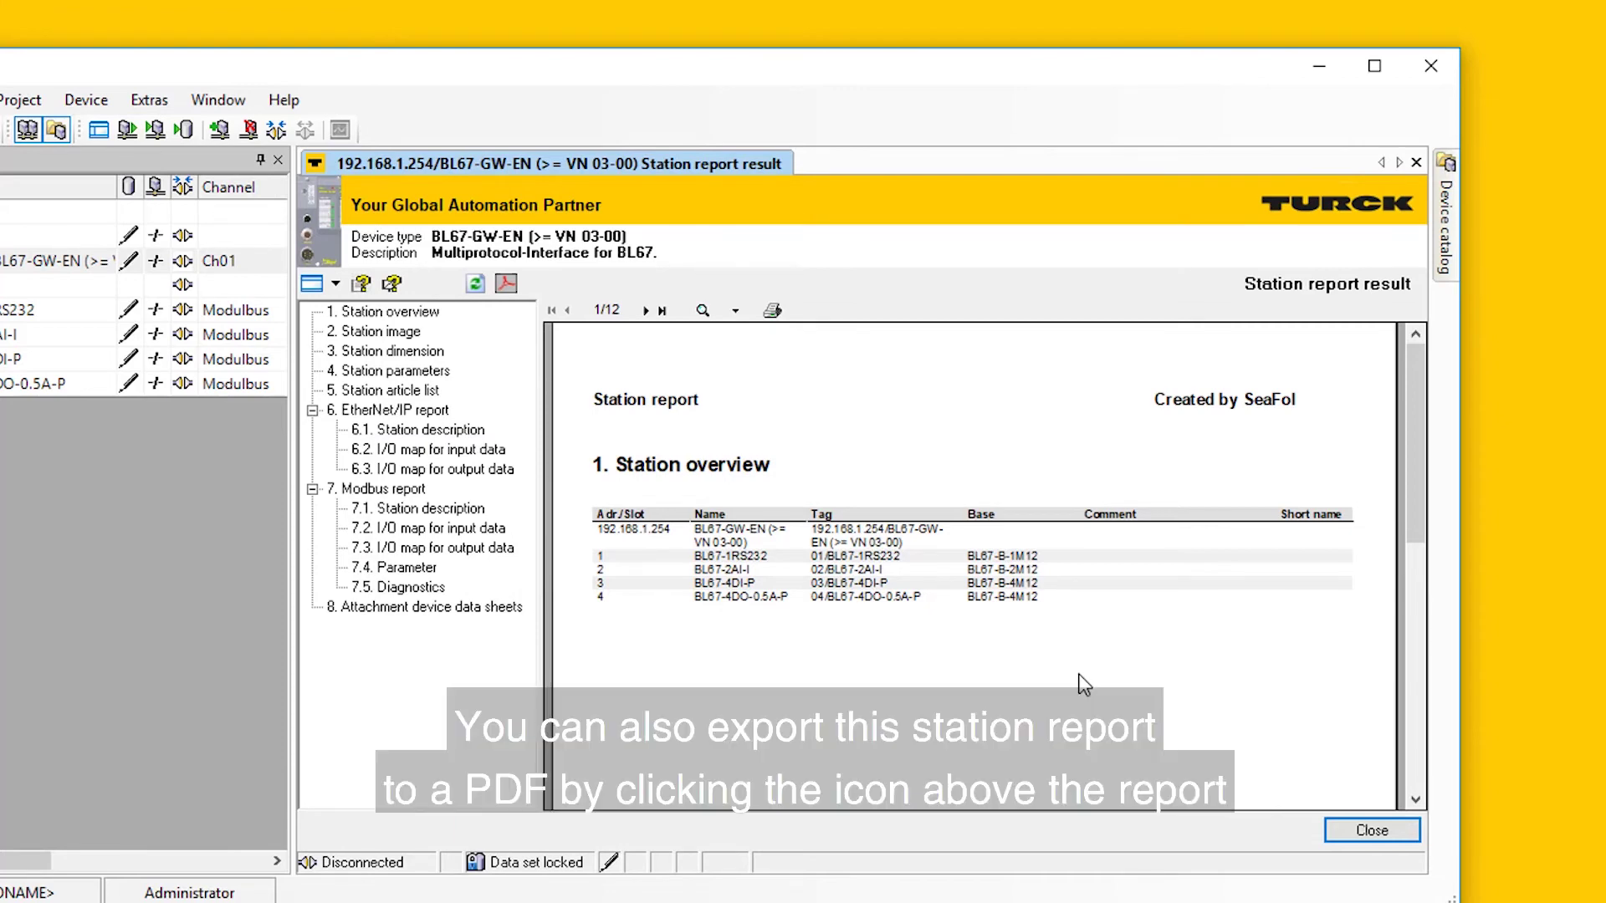
Step: Export the station report as a PDF named BL67 Station Report on Local Disk (C:)
scroll(1351, 464, down, 2)
scroll(1347, 461, down, 1)
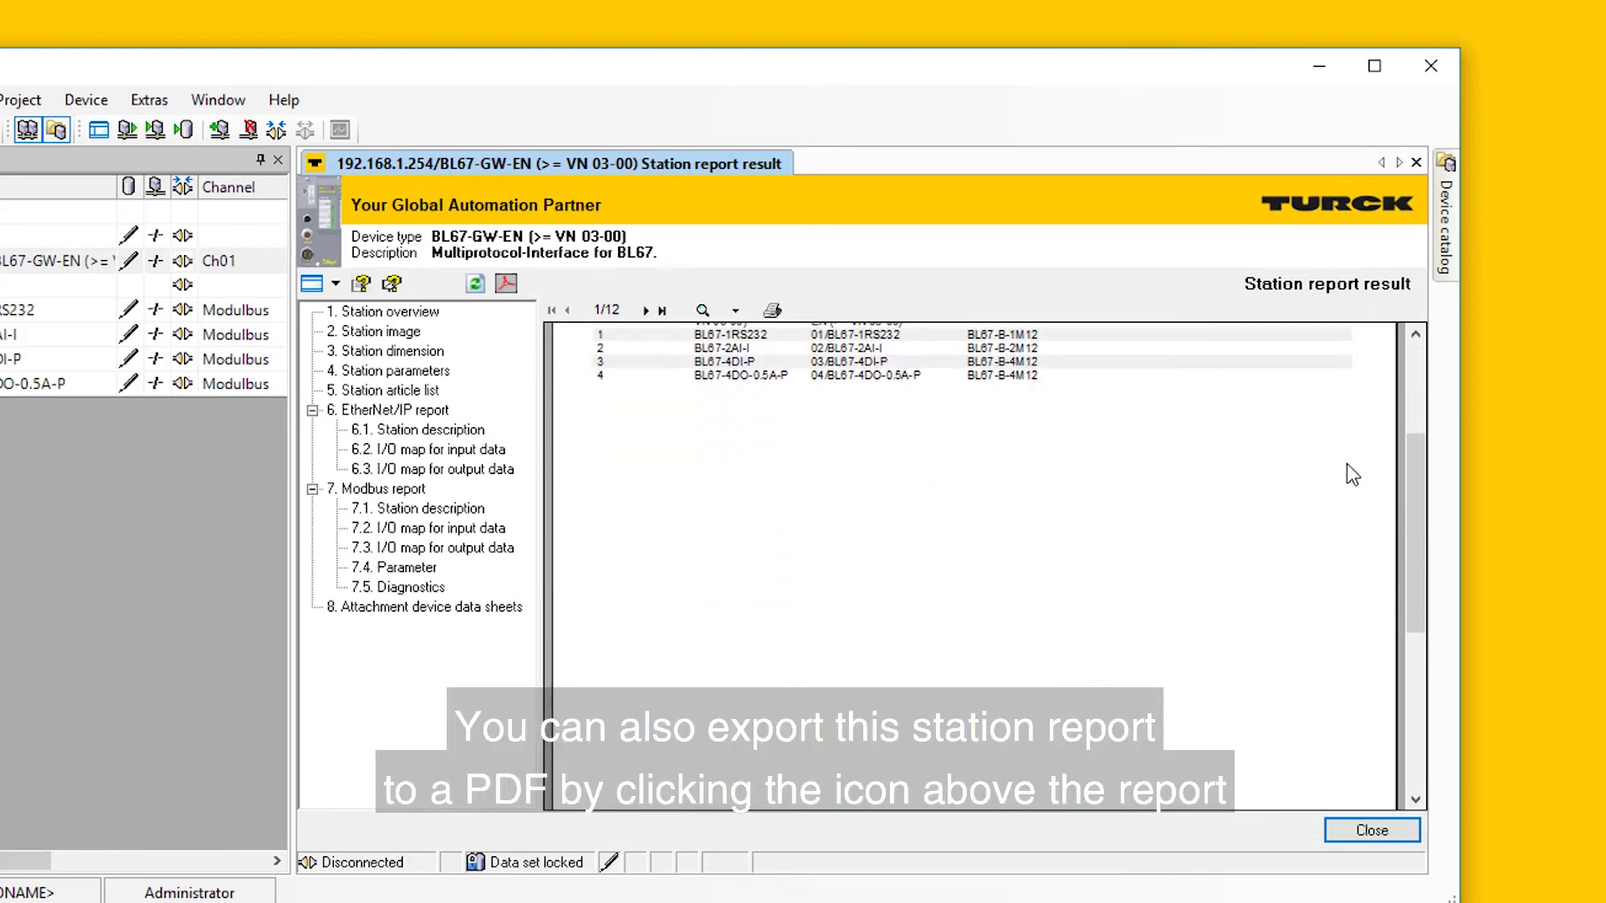
scroll(1347, 465, up, 2)
scroll(1344, 483, up, 1)
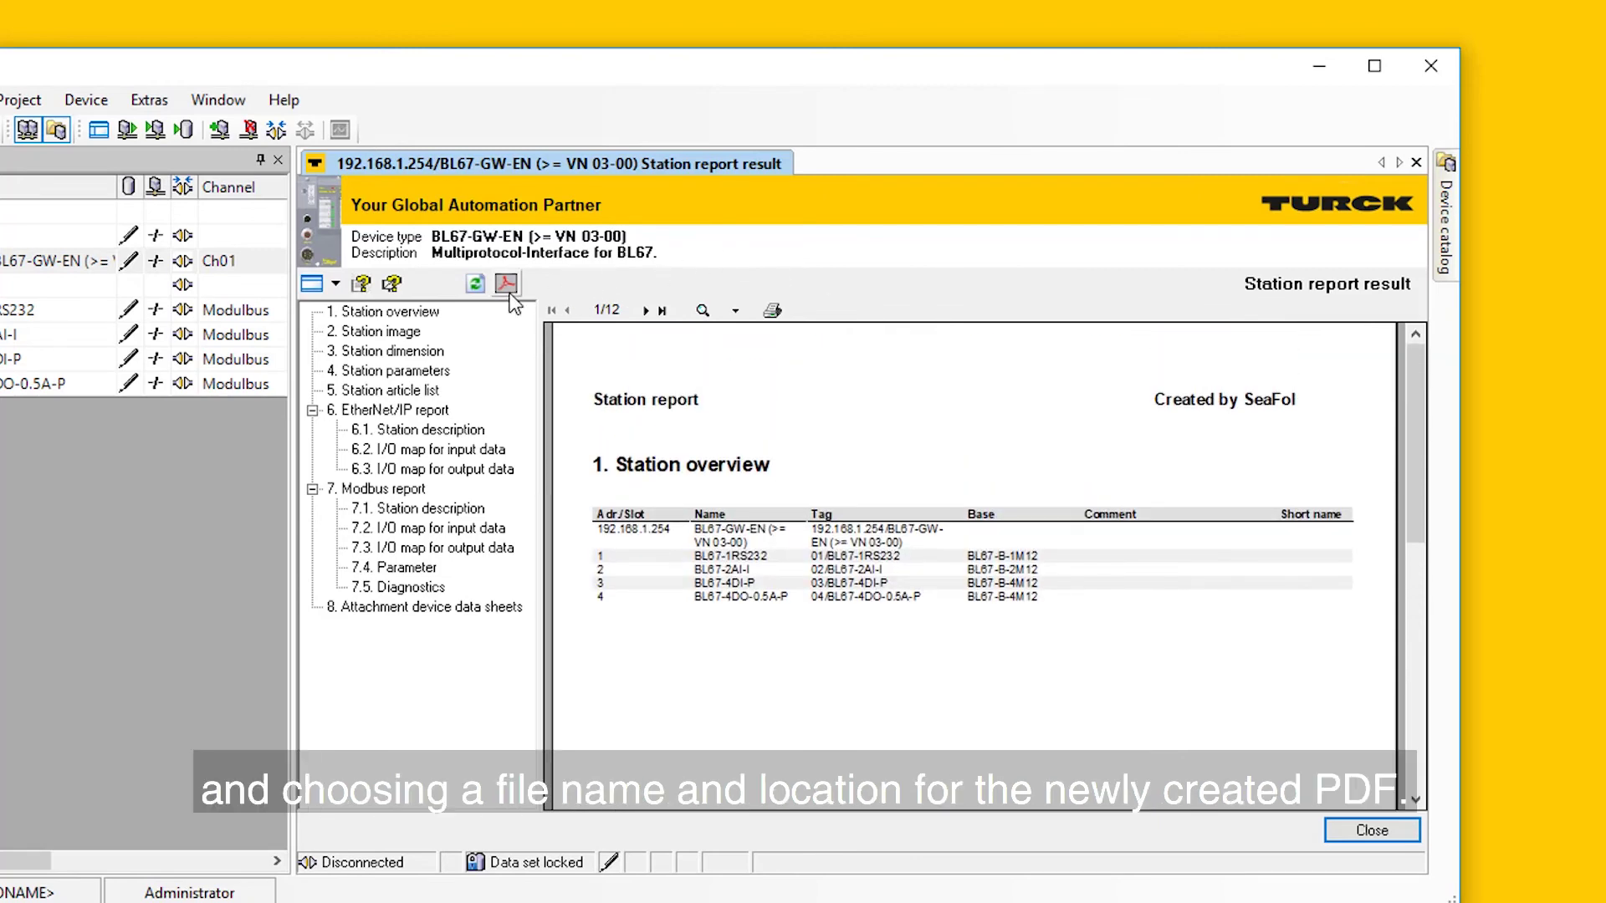
click(507, 288)
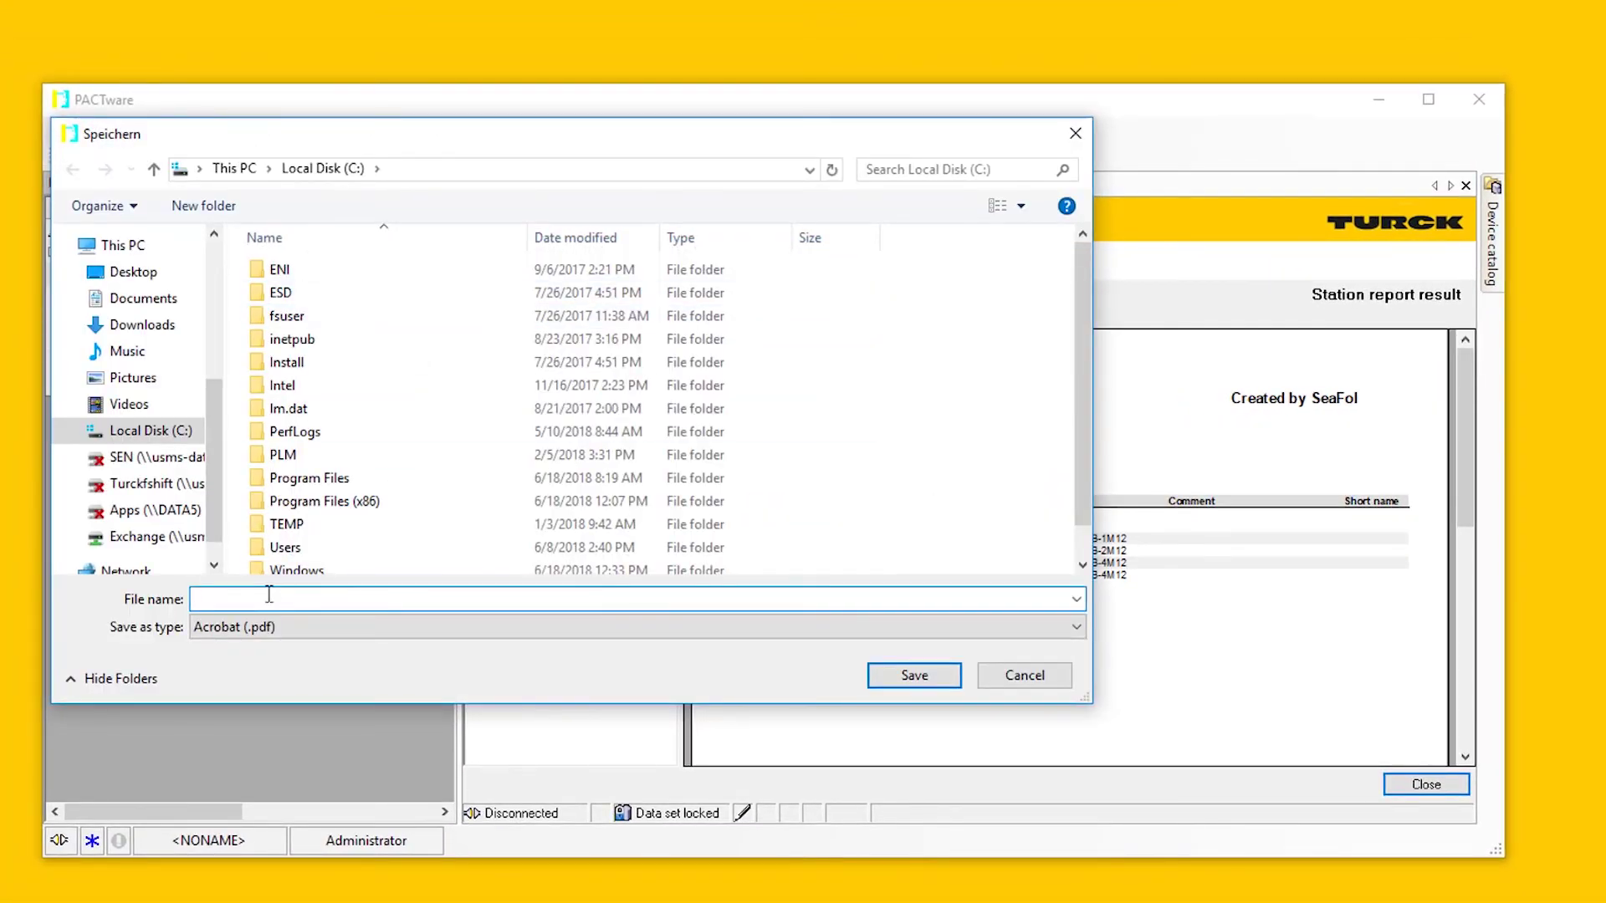
text(BL67 Station Report)
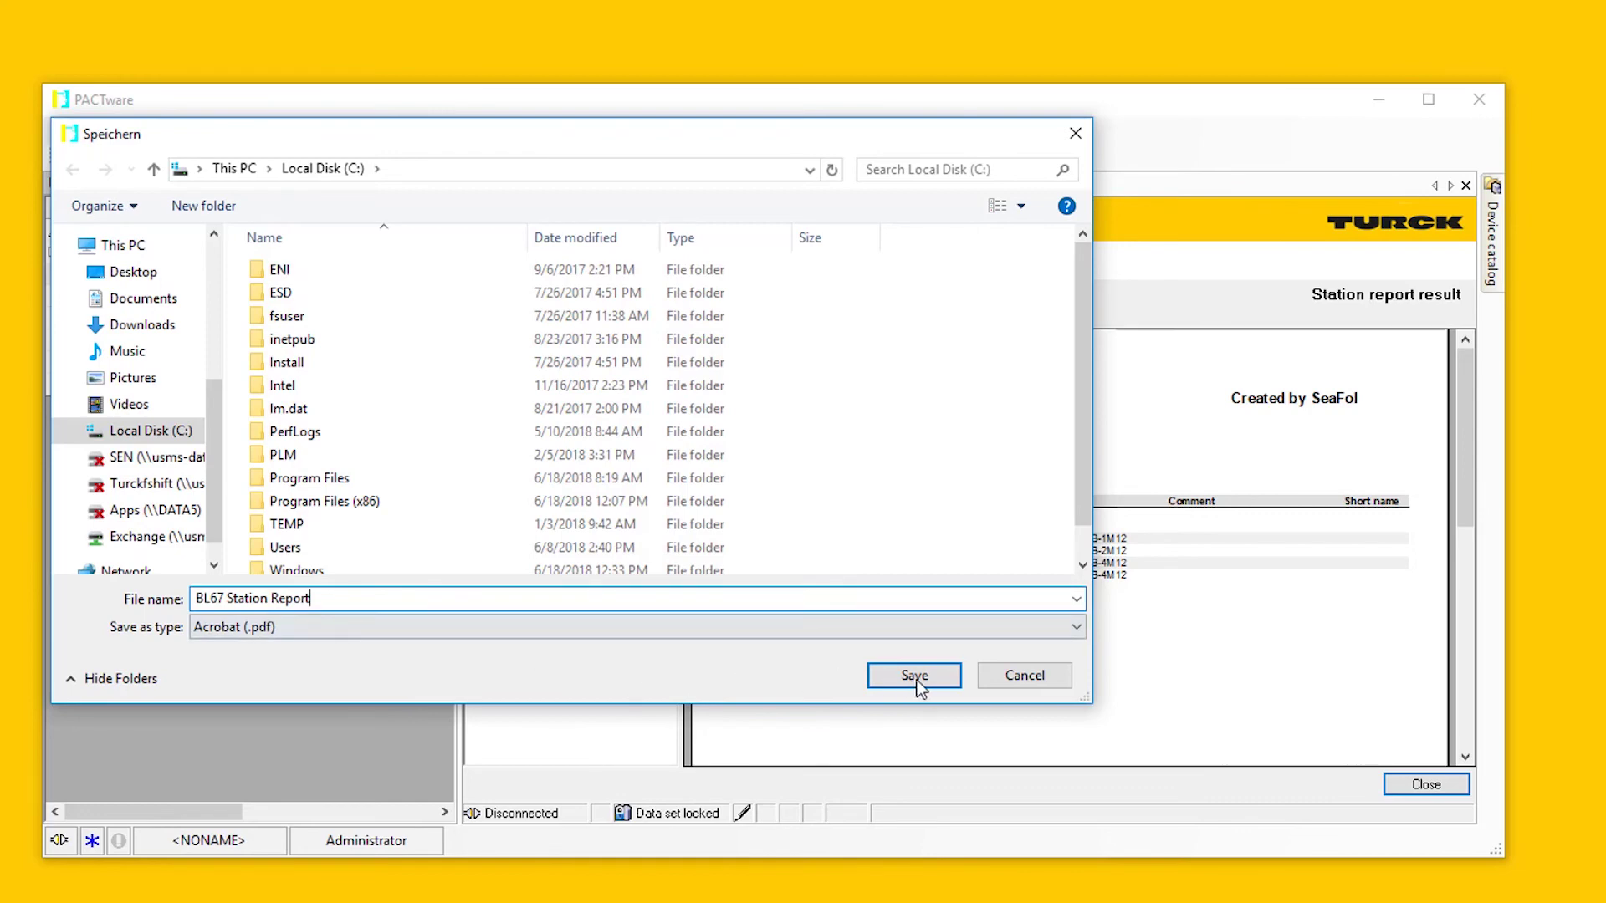
click(916, 676)
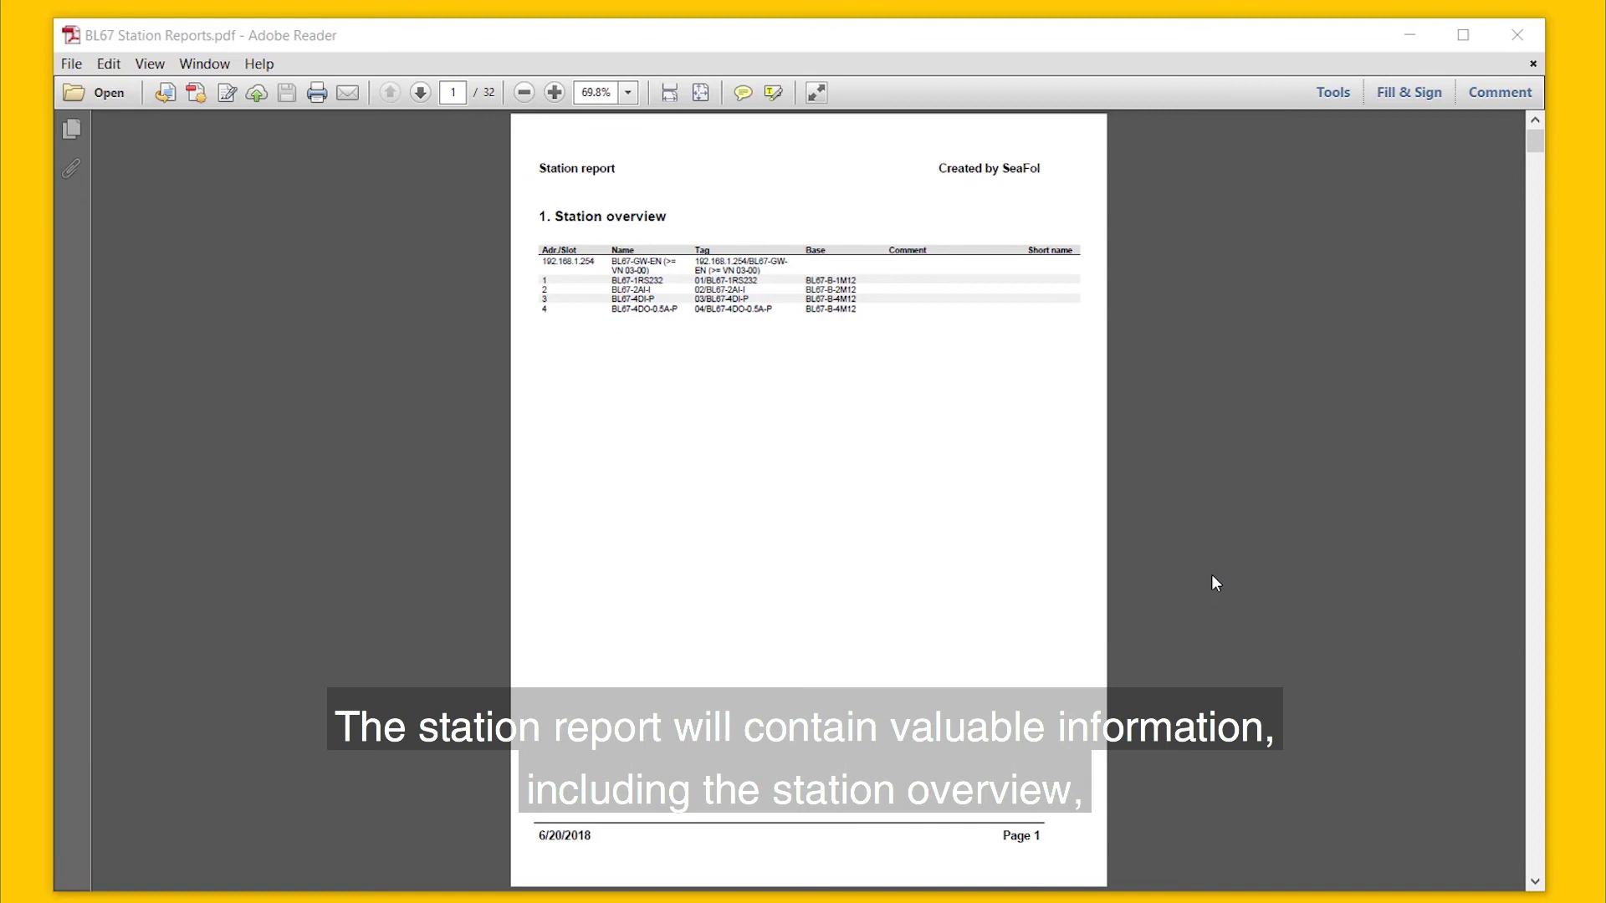
Step: Review the station report PDF in Adobe Reader, from the station overview and image through the article list, EtherNet/IP report and Modbus report
scroll(1216, 584, down, 3)
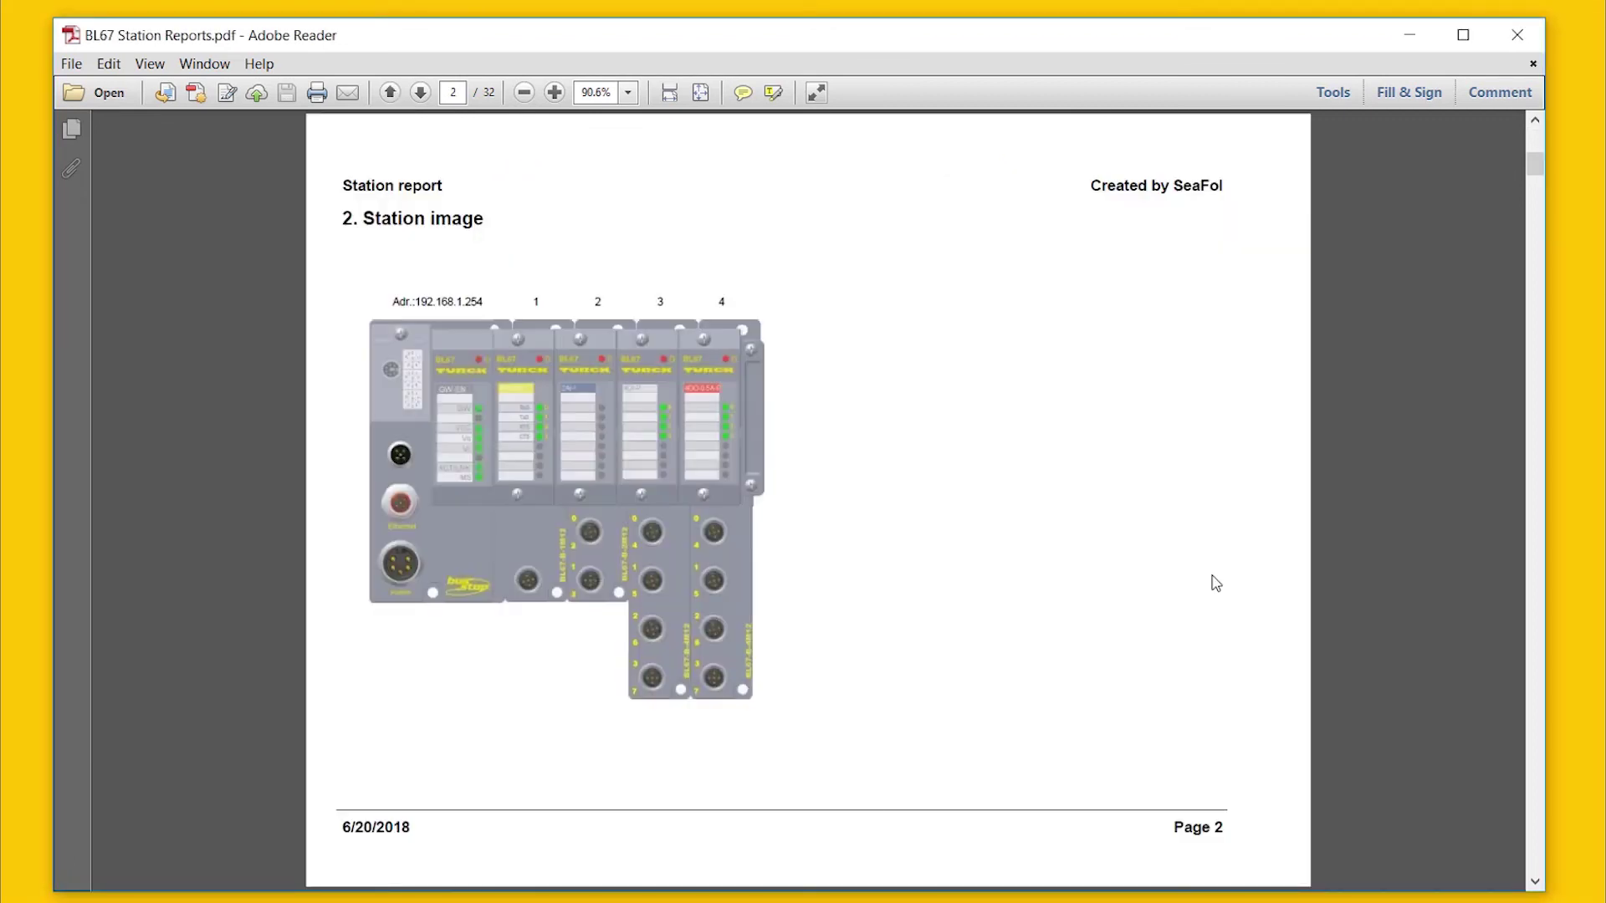
scroll(1216, 583, down, 3)
scroll(1215, 583, down, 3)
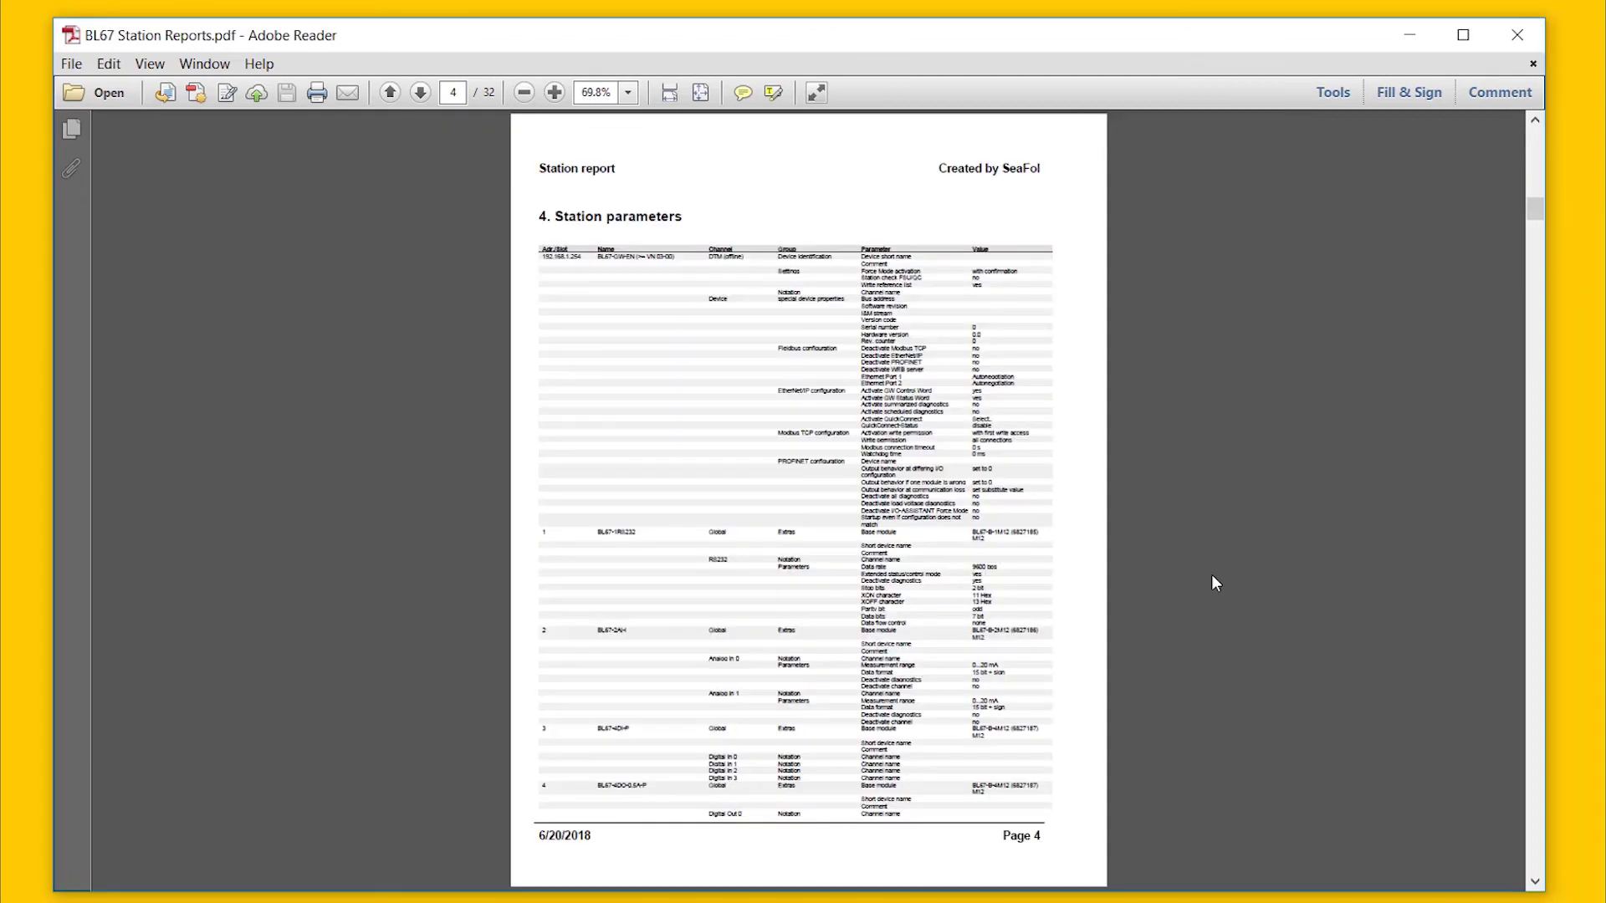
scroll(1212, 576, down, 3)
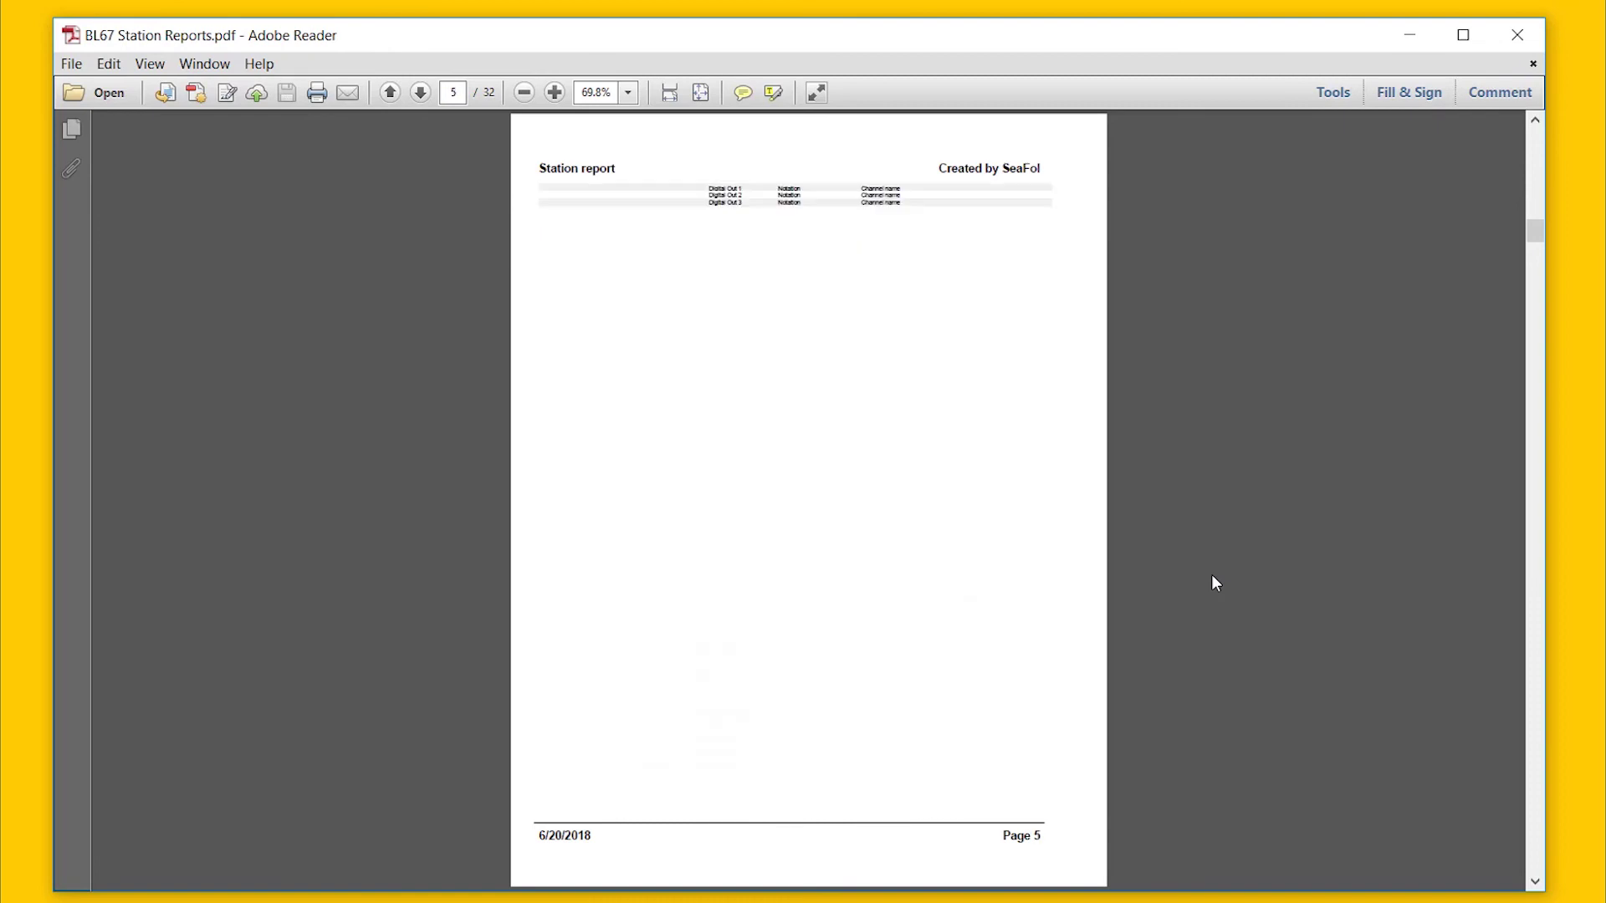
scroll(1212, 576, down, 3)
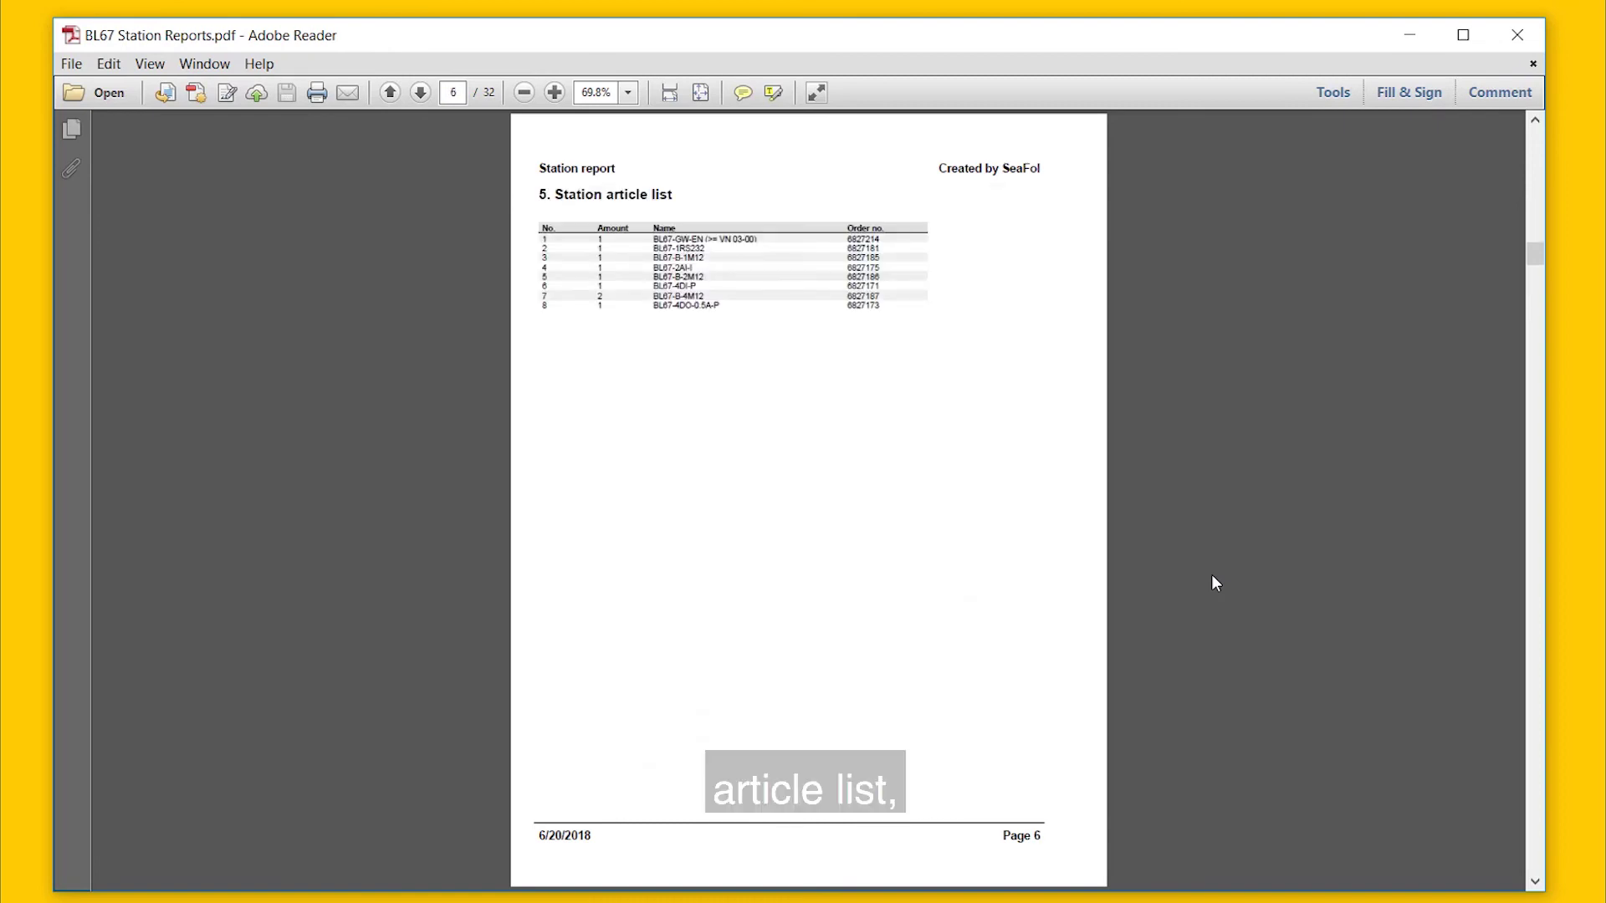
scroll(1213, 577, down, 3)
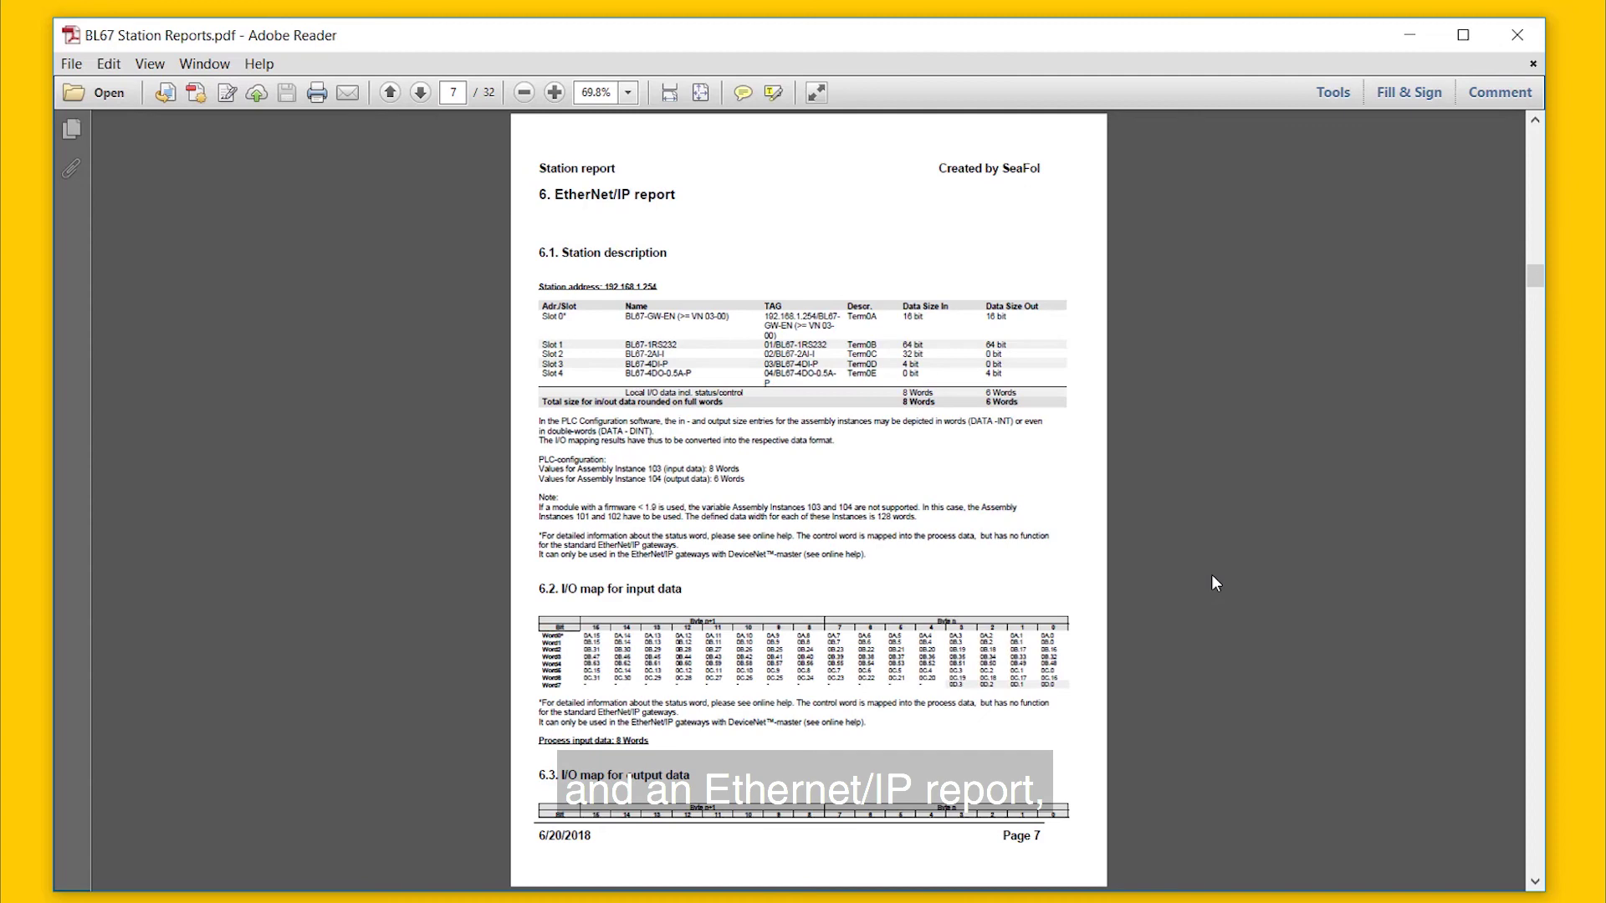
scroll(1212, 575, down, 3)
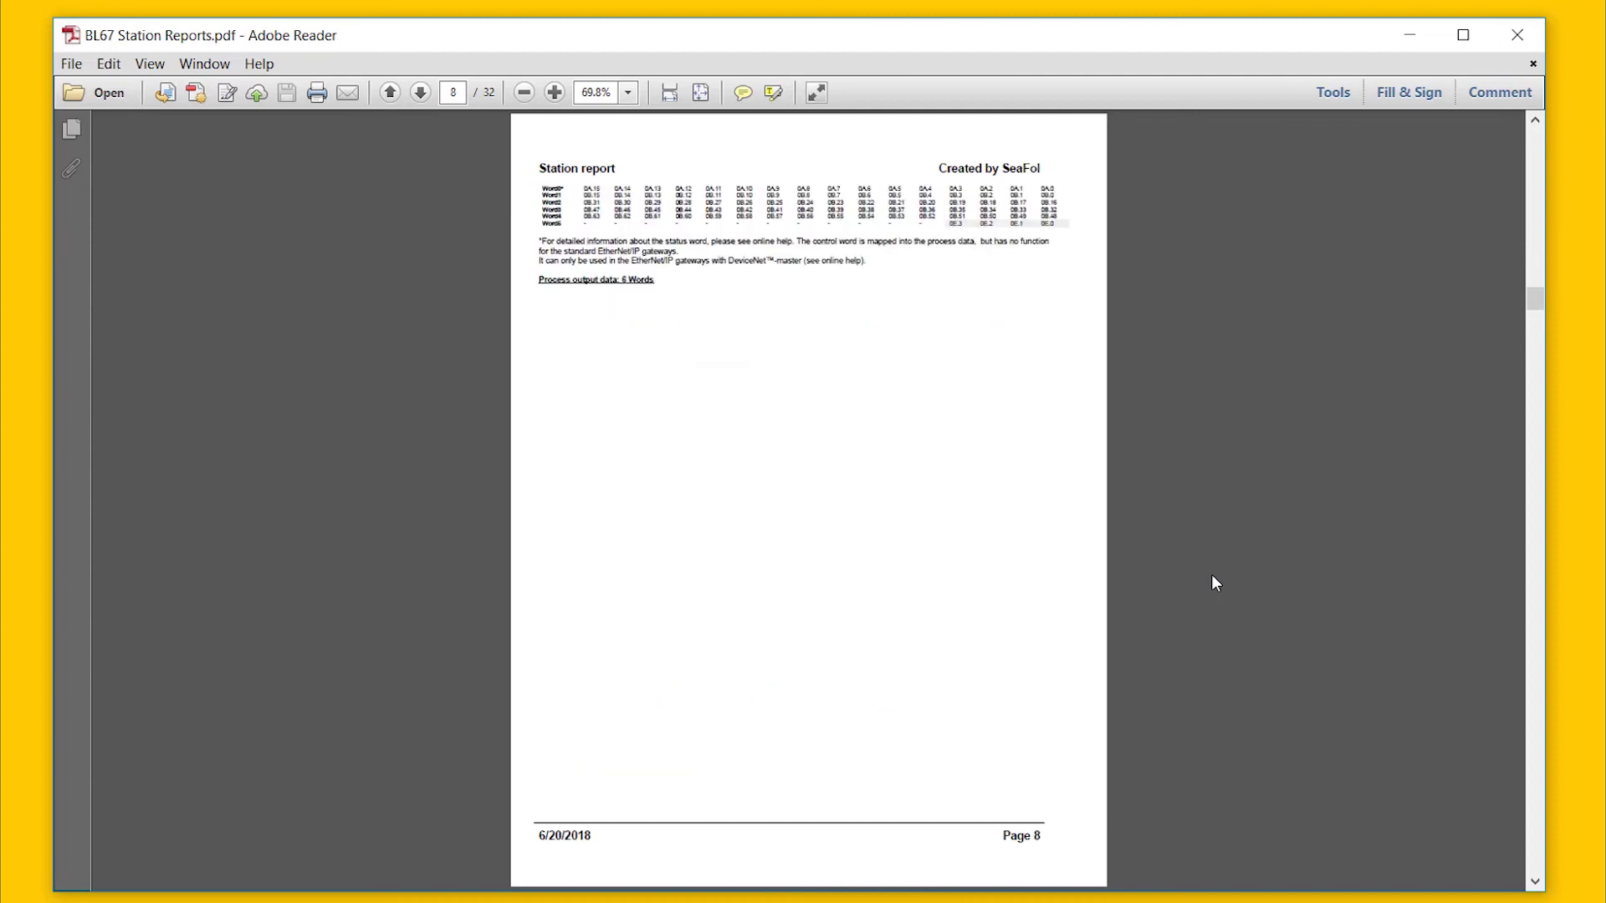
scroll(1214, 583, down, 3)
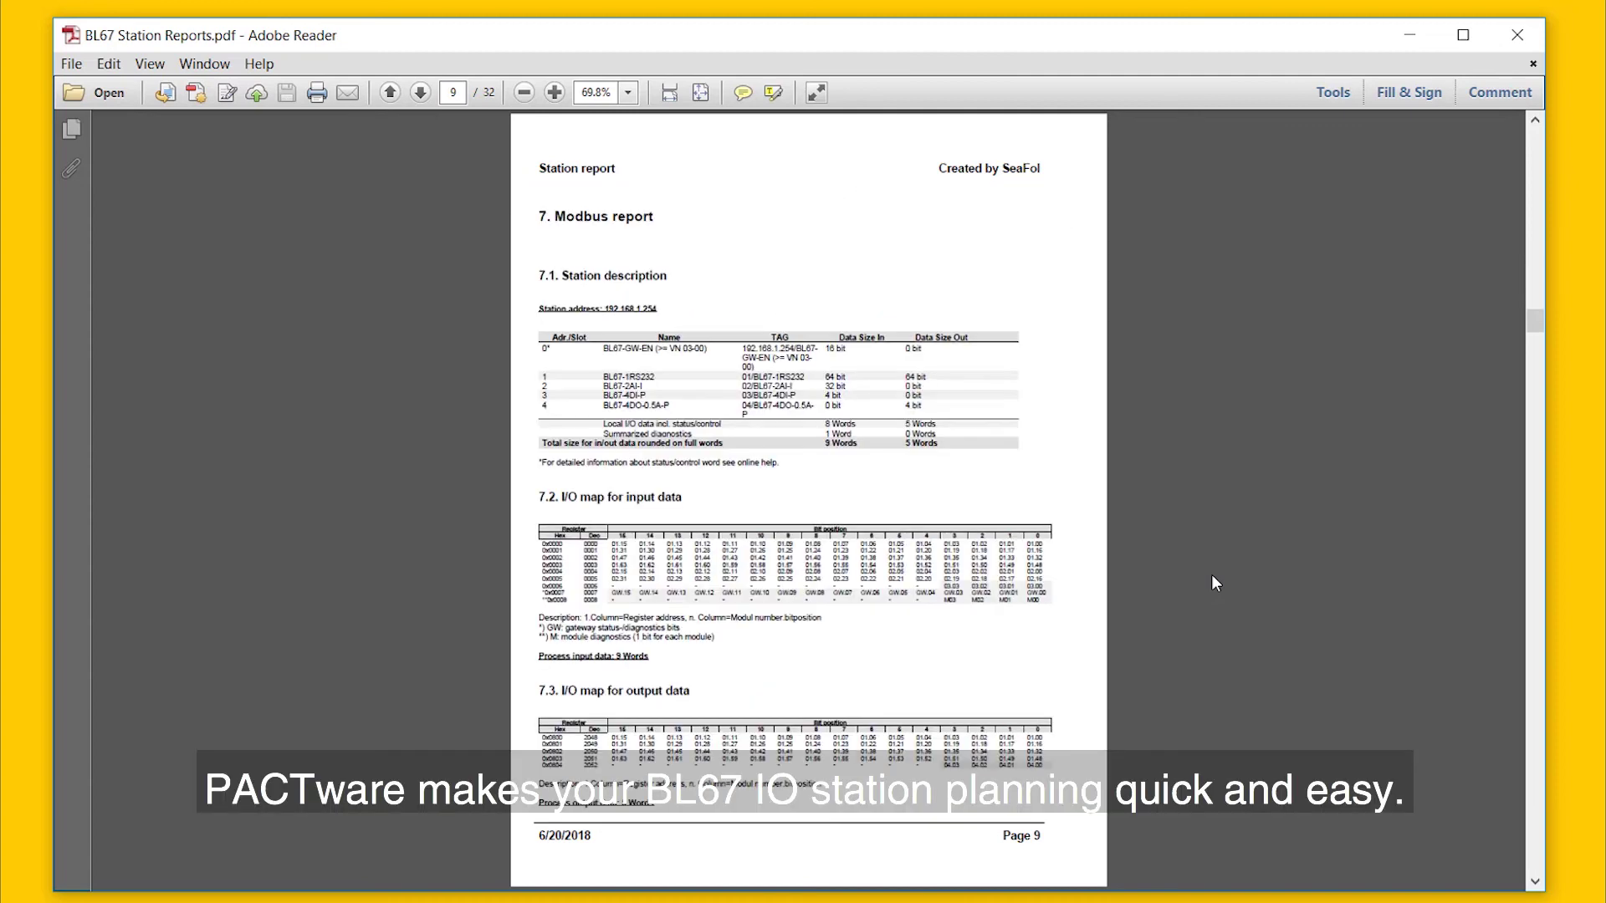
scroll(1216, 583, down, 3)
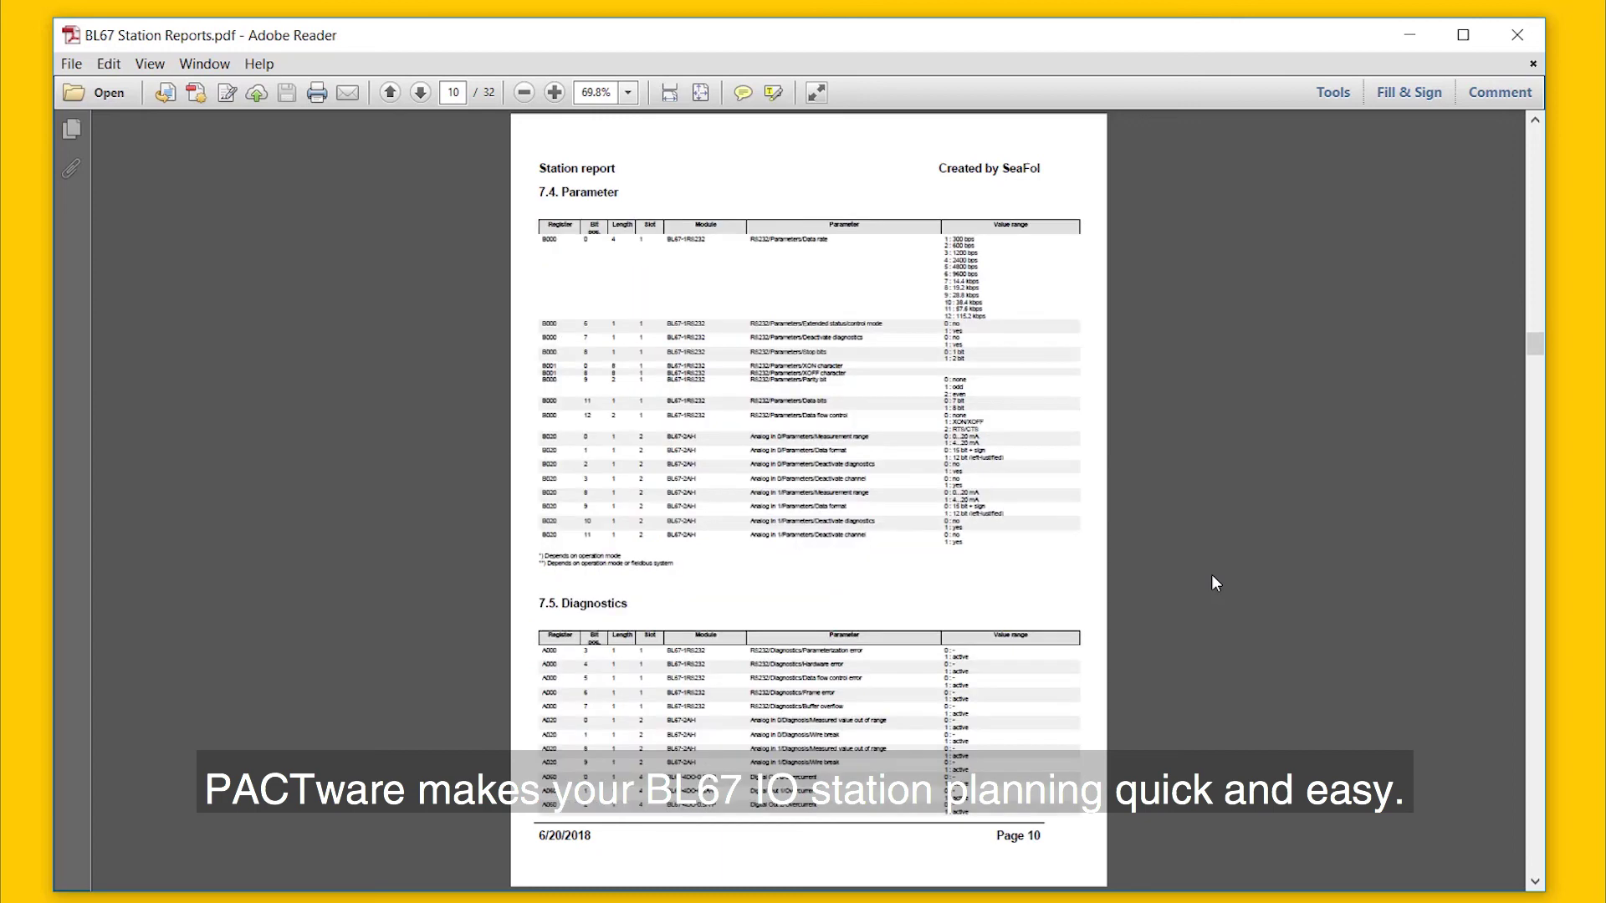